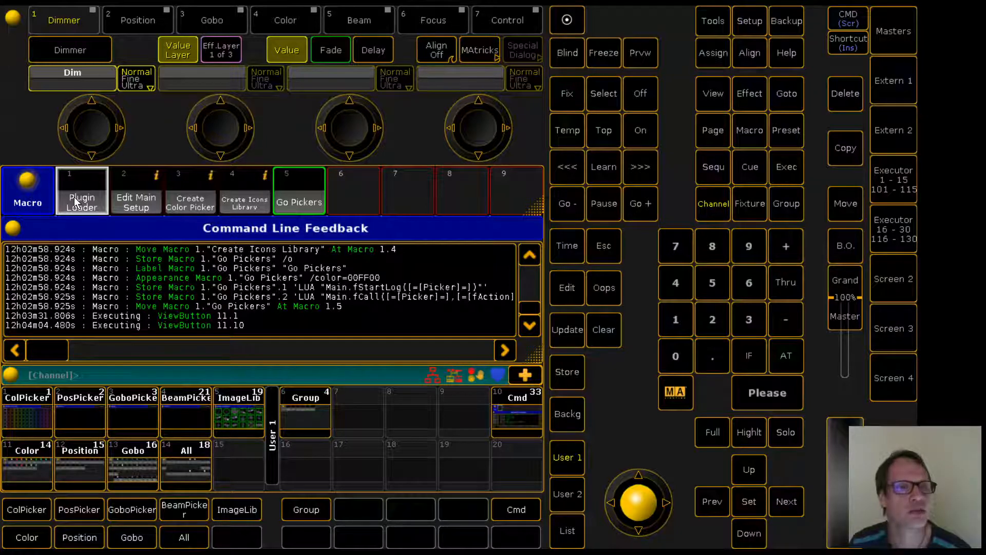
Run the Plugin Loader macro and accept the copyright notice
left_click(75, 198)
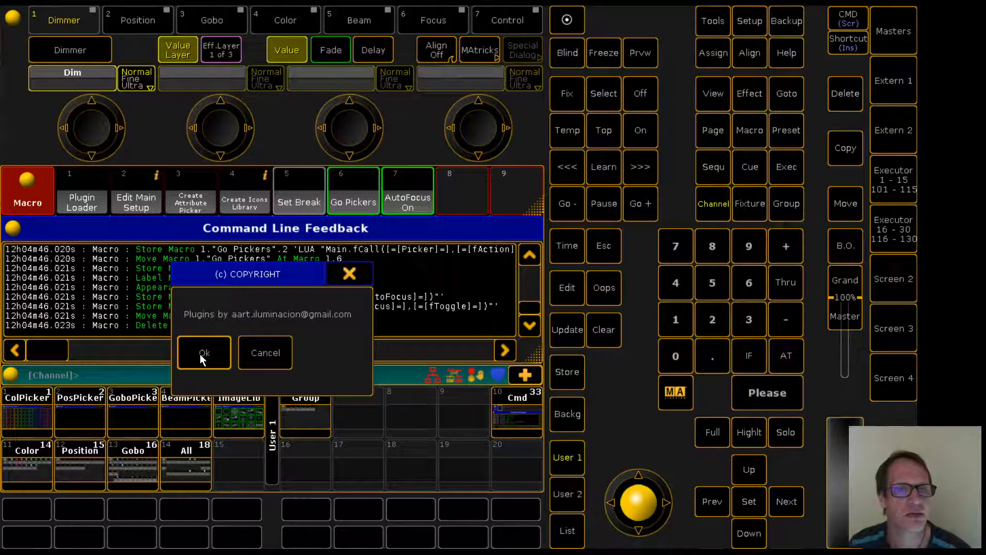
left_click(202, 354)
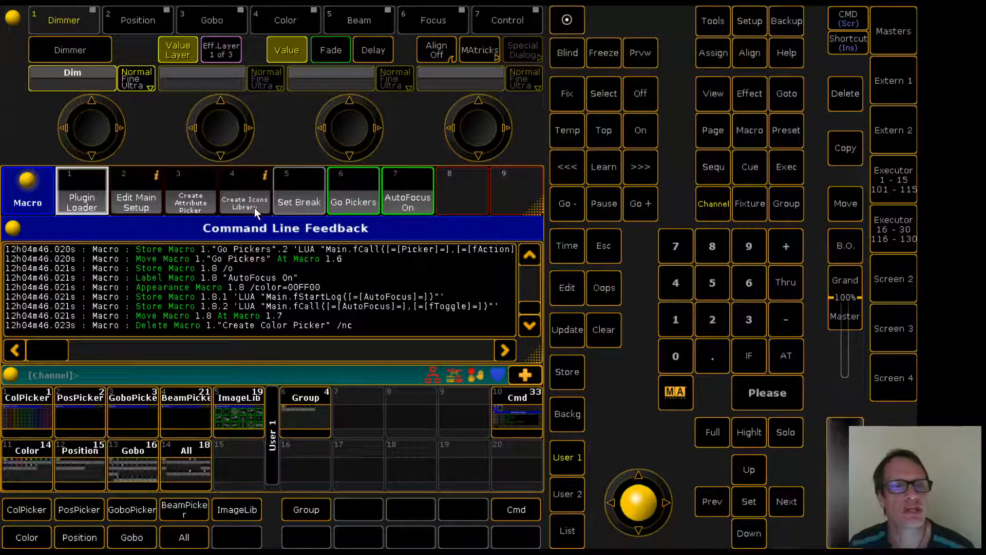
Open the image library layout view to examine its icons, then return to the command line feedback view
left_click(230, 412)
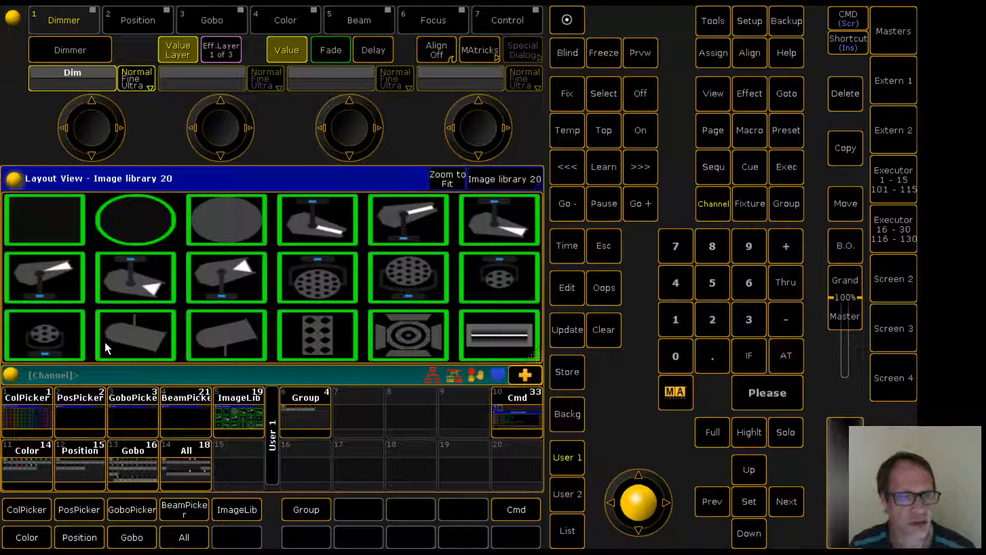
left_click(514, 414)
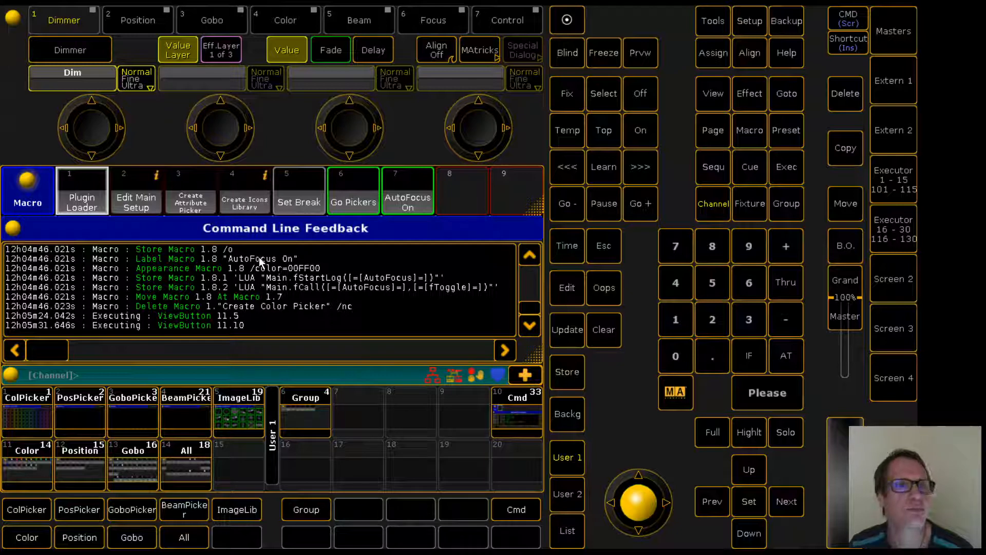
Run the Create Icons Library macro, accepting the default answer at every include prompt
left_click(243, 204)
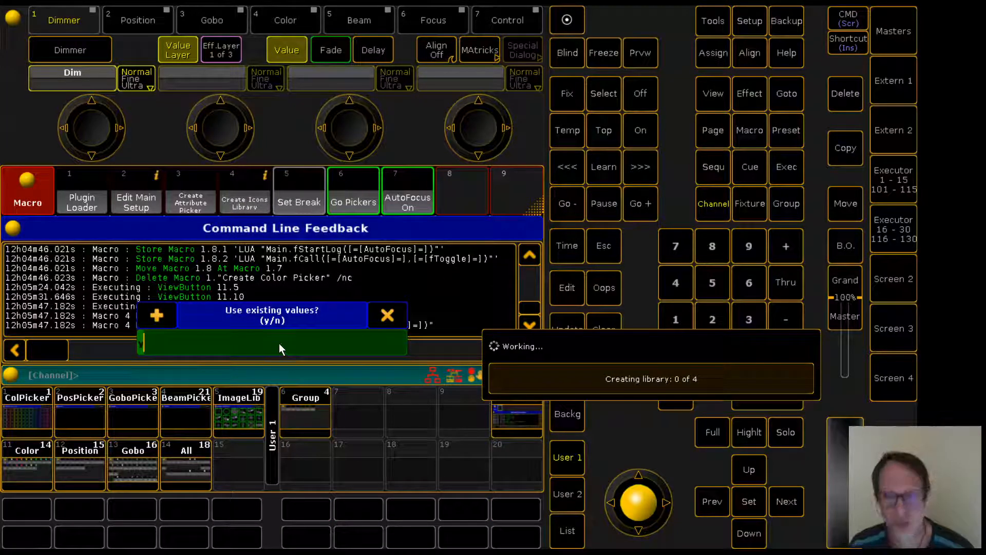
key("Return")
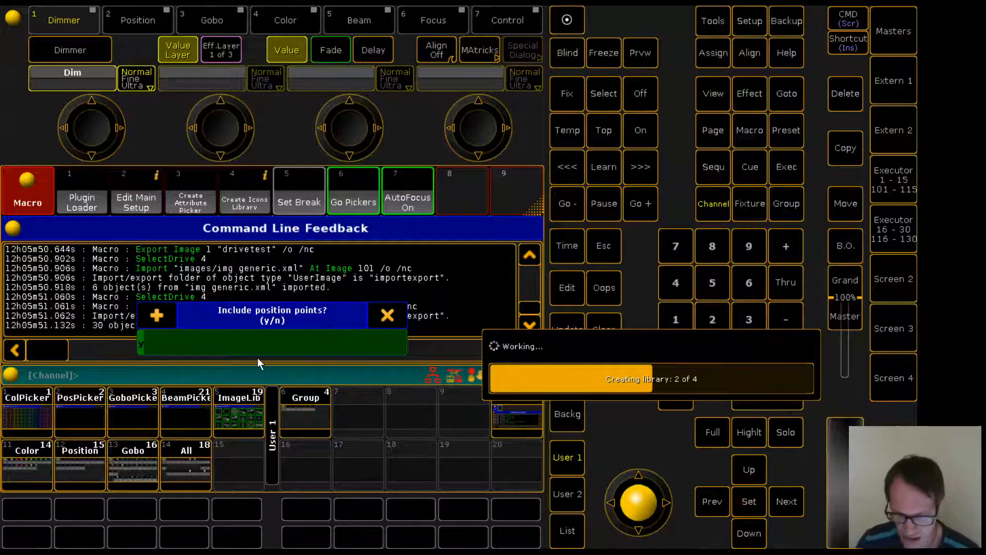
key("Return")
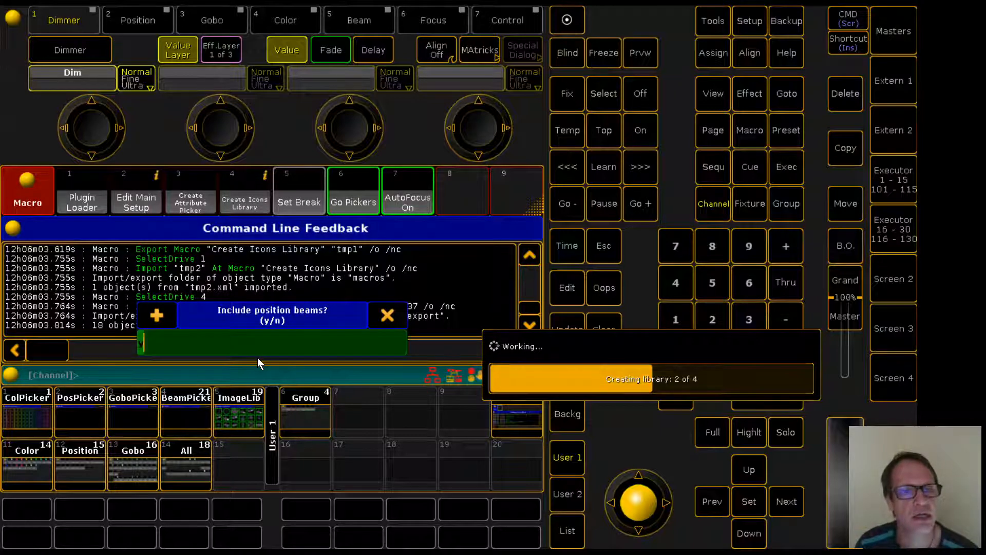
key("Return")
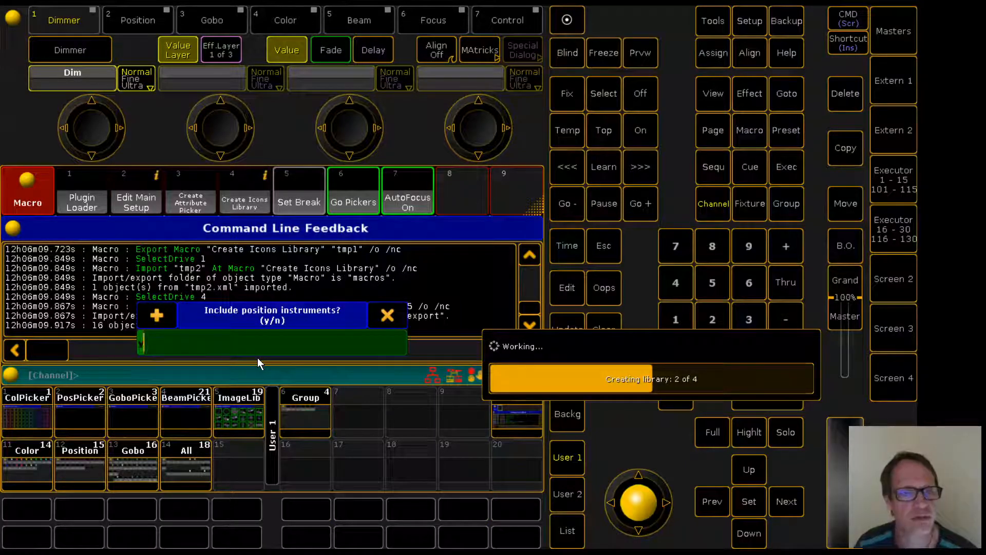
key("Return")
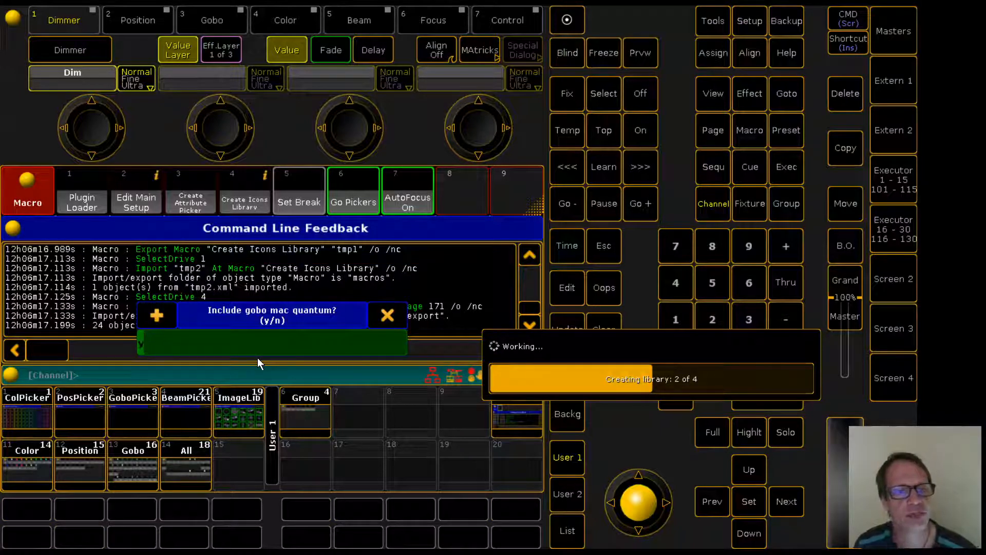
key("Return")
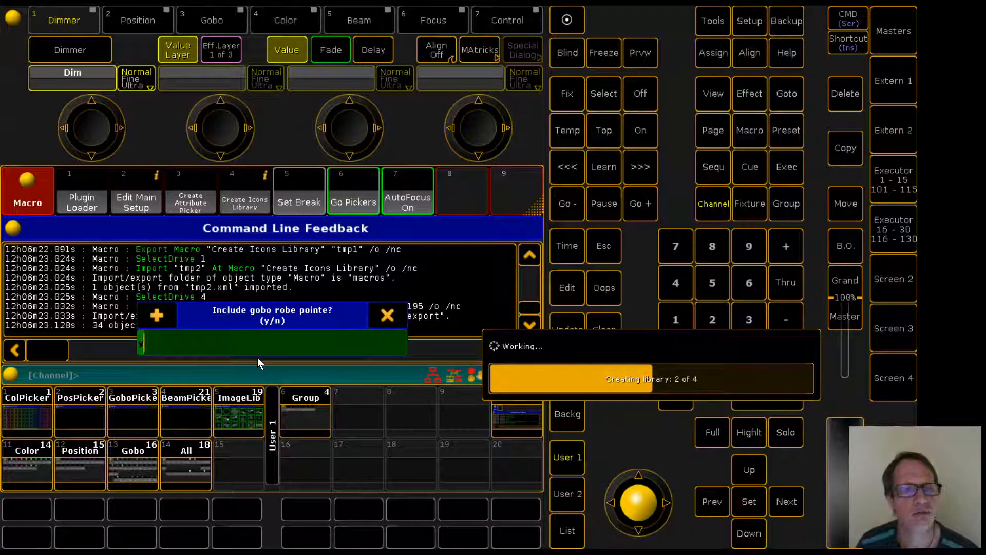
key("Return")
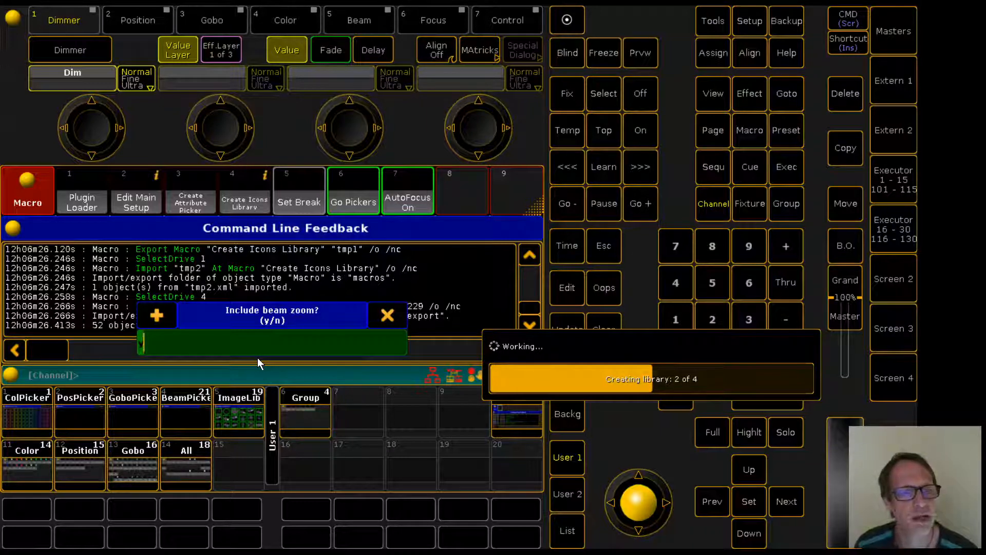
key("Return")
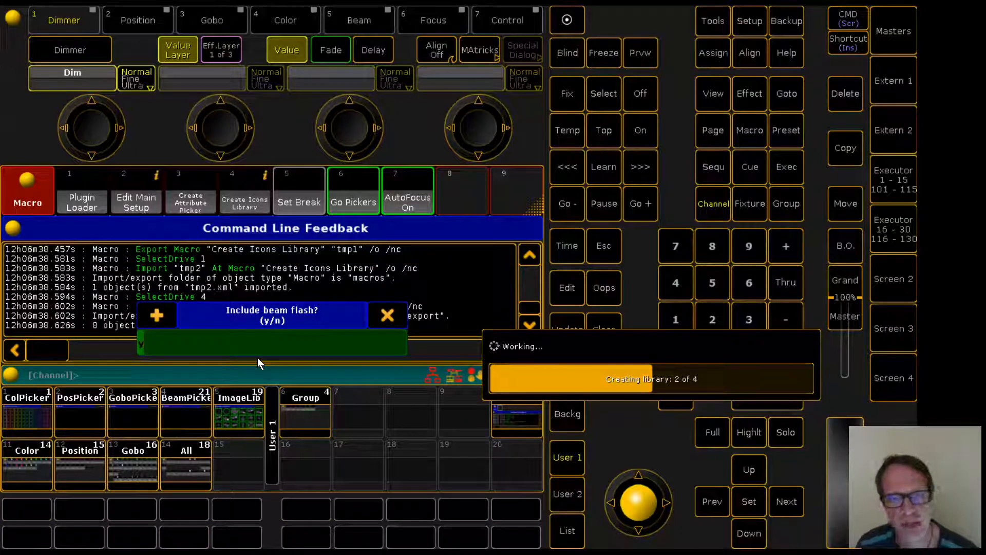
key("Return")
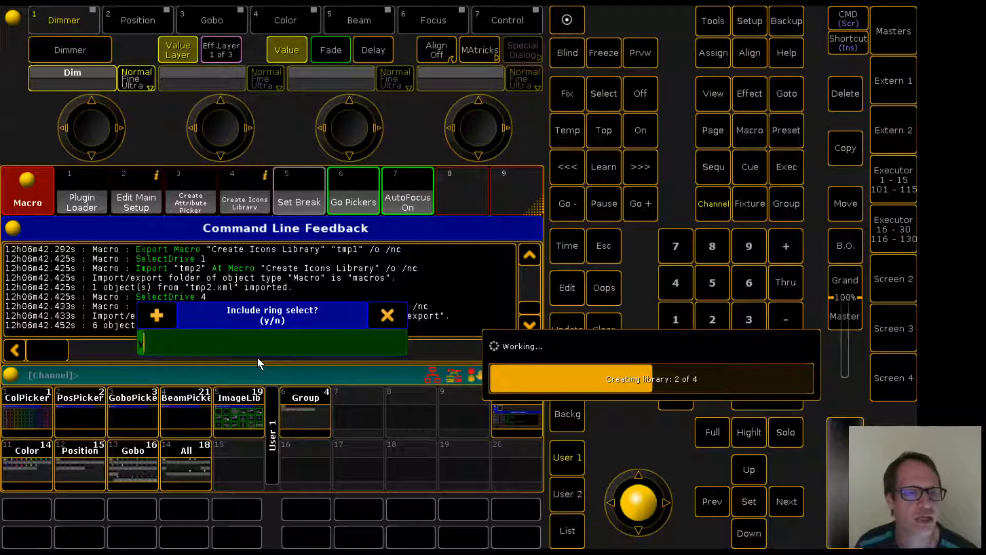
key("Return")
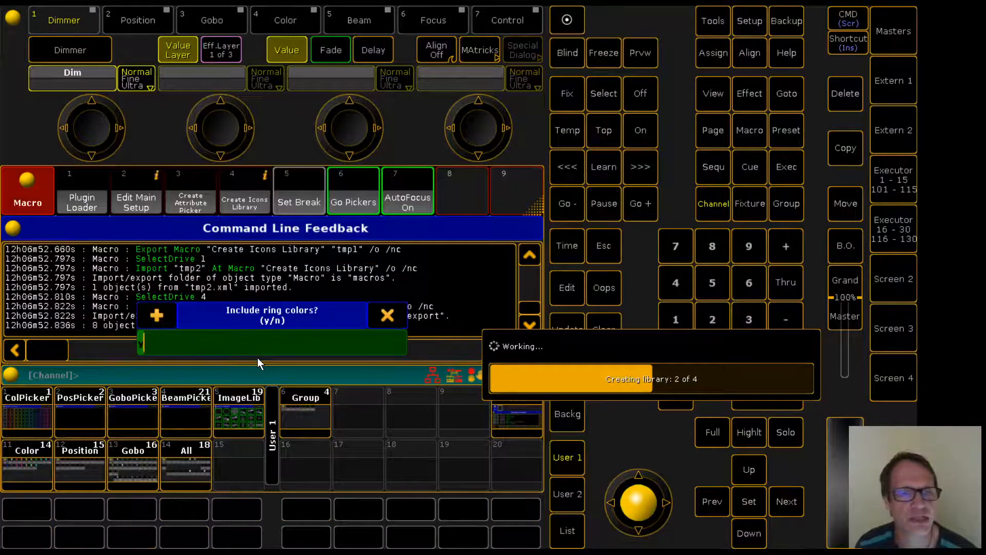
key("Return")
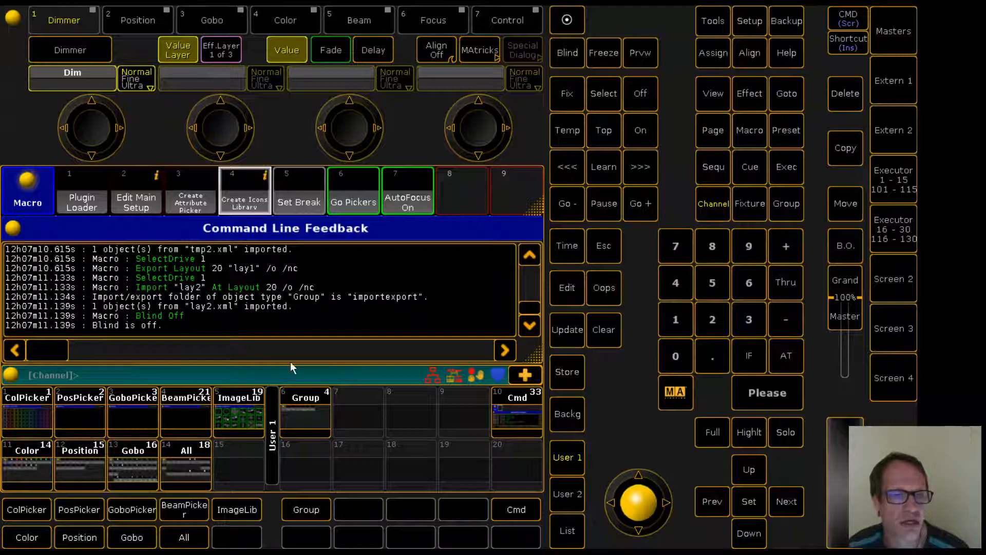
Zoom the image library layout to fit and store that view onto the ImageLib view button
left_click(240, 412)
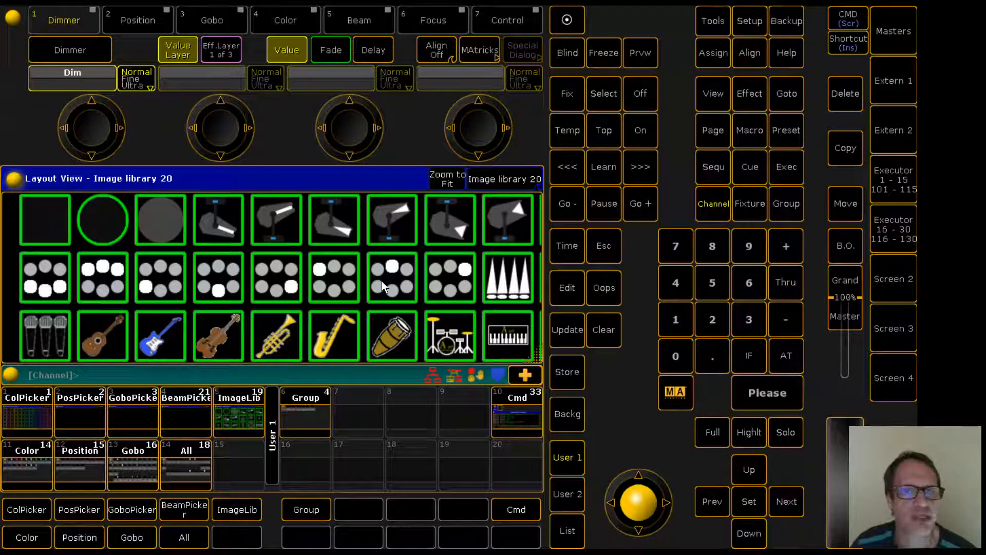
left_click(448, 177)
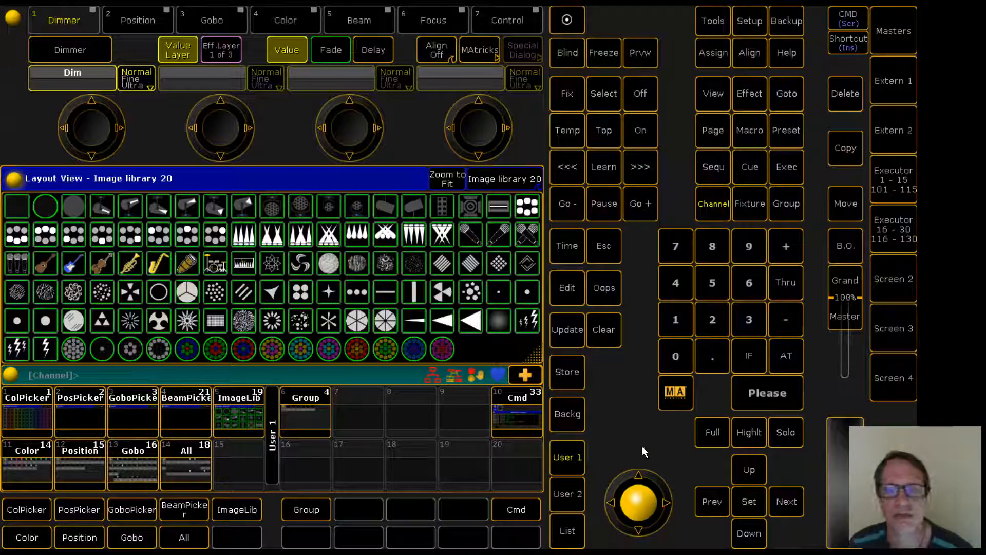
left_click(566, 373)
left_click(242, 411)
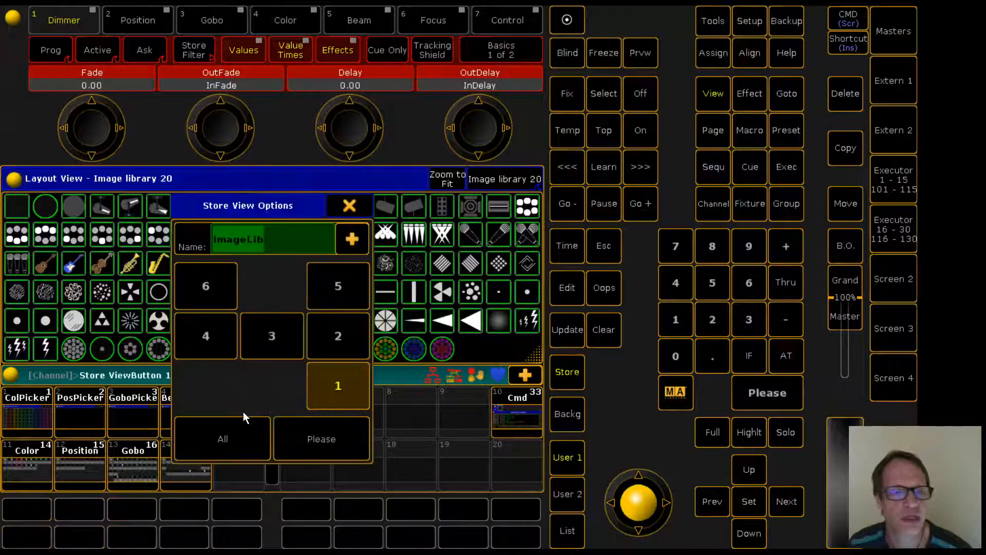
left_click(342, 453)
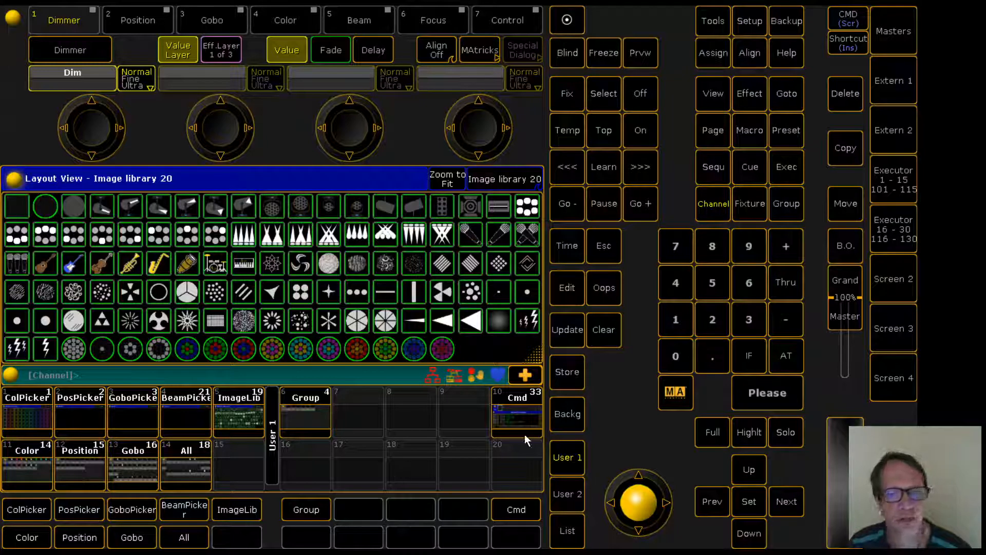
left_click(514, 416)
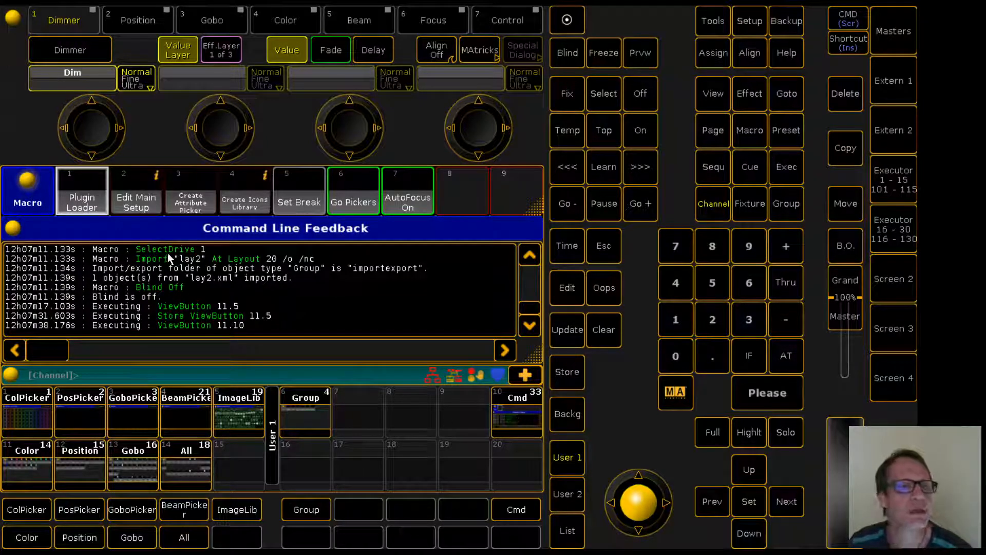
left_click(189, 200)
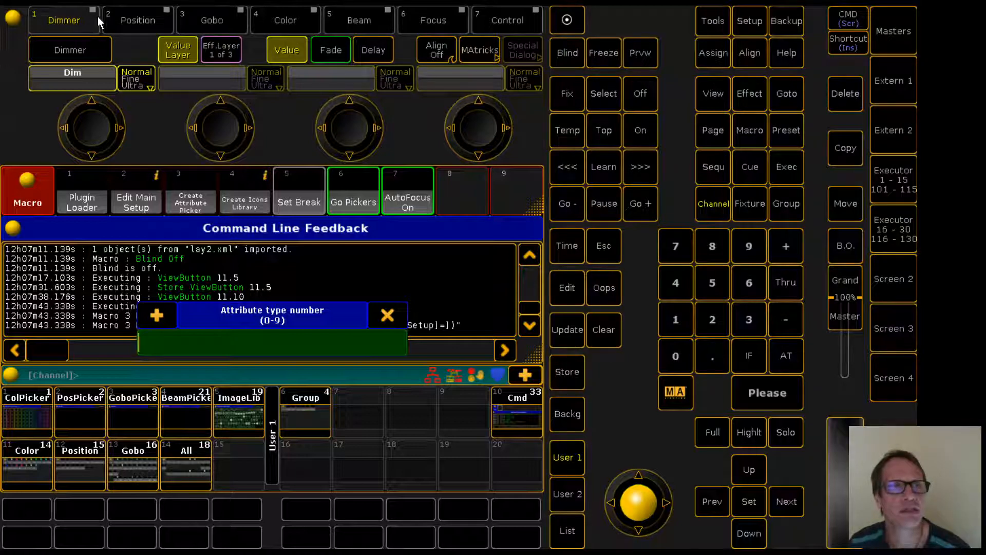
left_click(706, 321)
left_click(772, 392)
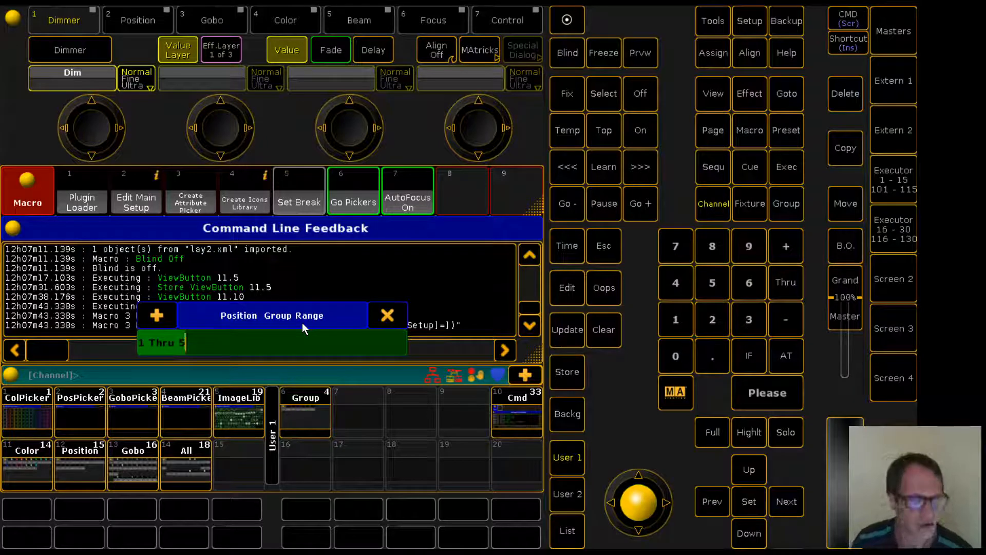
key("BackSpace")
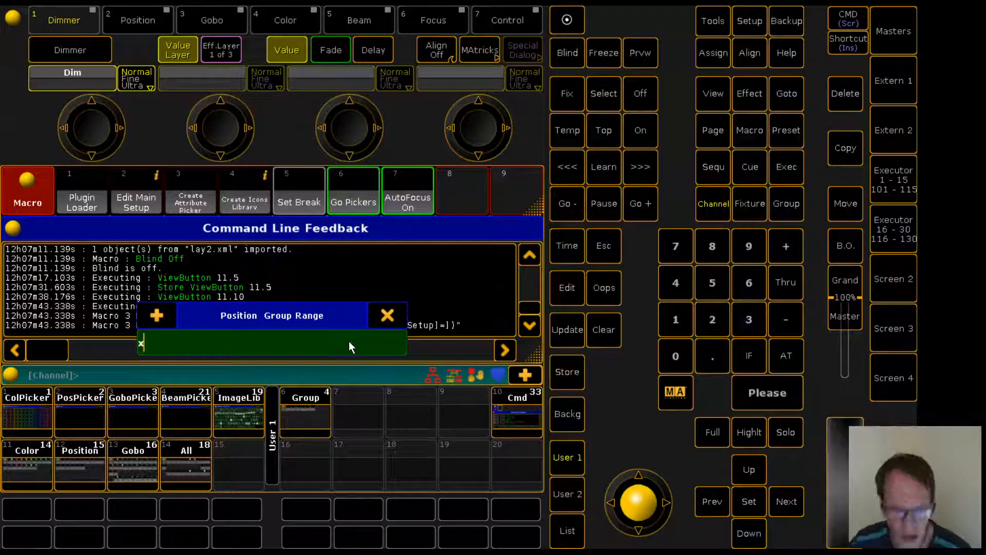
key("Escape")
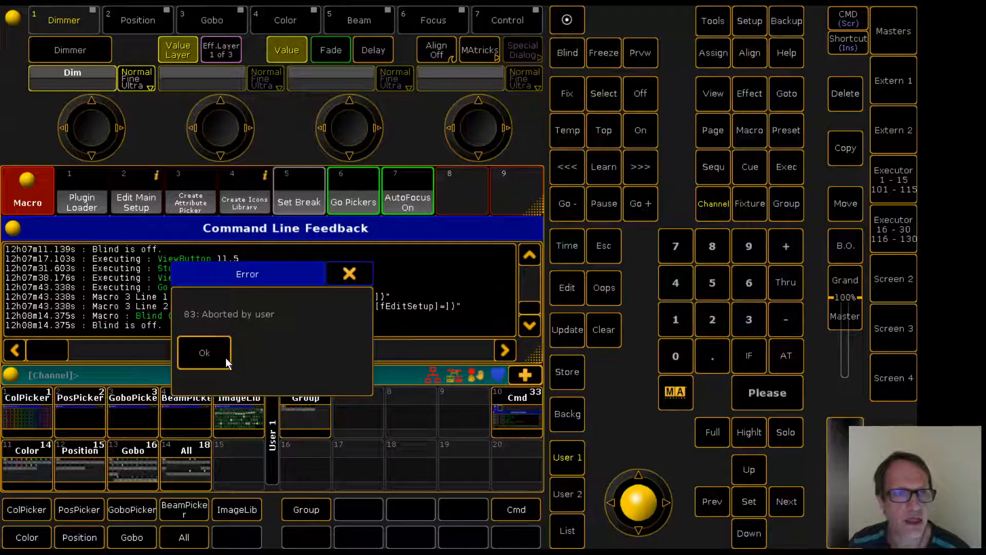
left_click(205, 354)
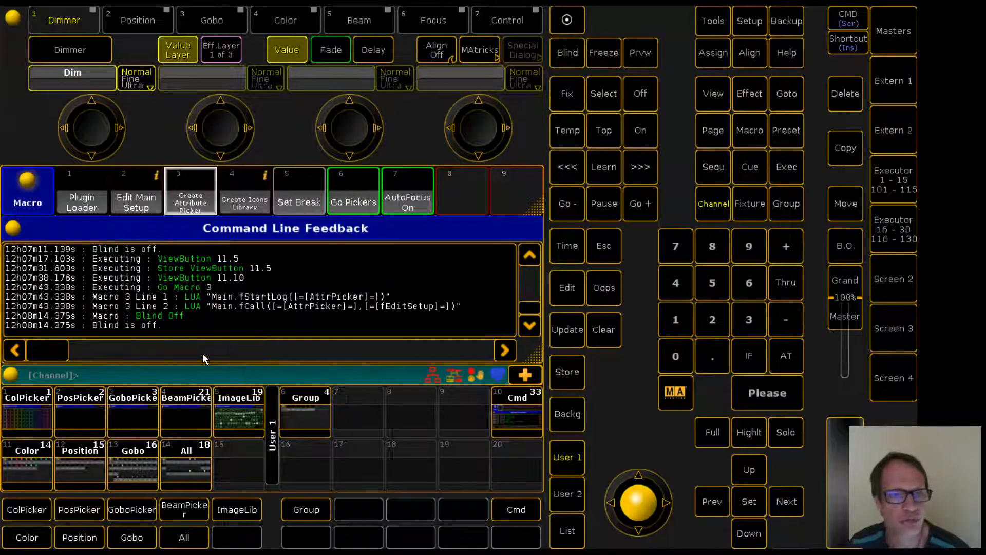
Inspect the group pool and the position preset pool, then return to the command line view
left_click(300, 418)
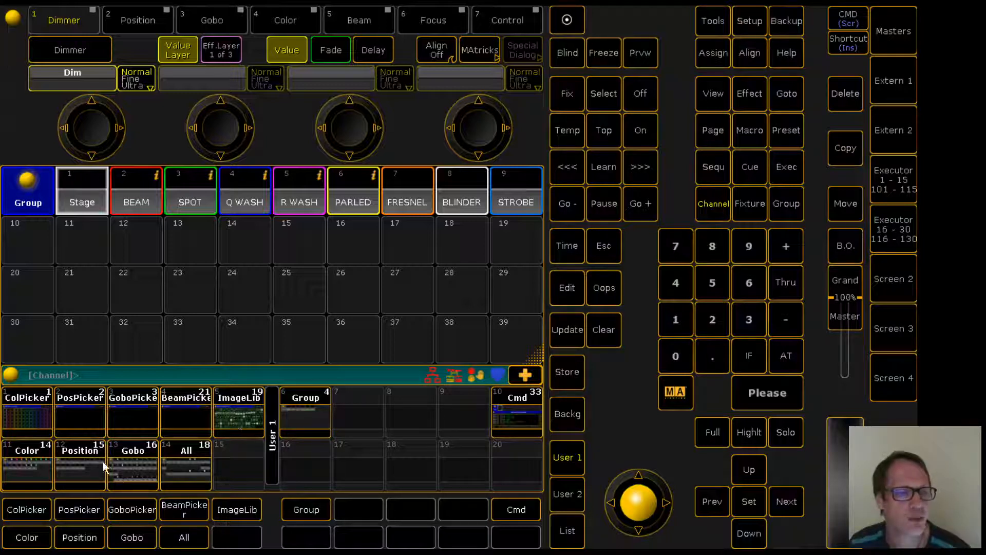
left_click(73, 466)
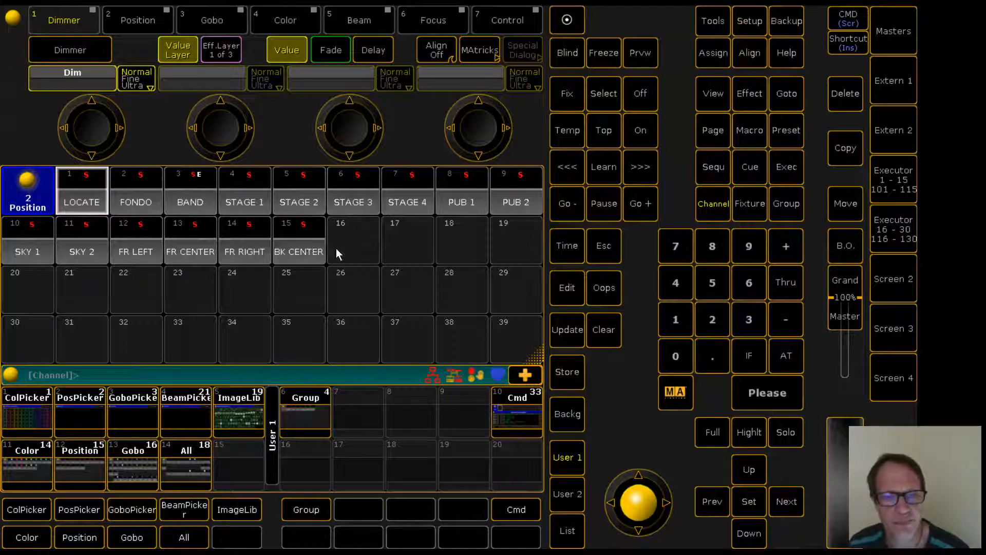
left_click(518, 416)
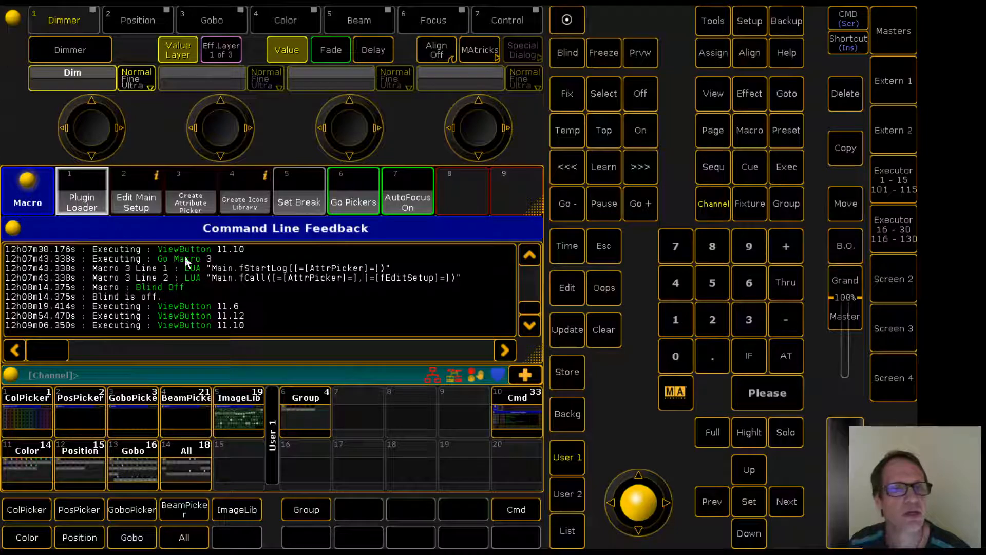
Run the Create Attribute Picker macro and enter attribute type number 2
left_click(200, 203)
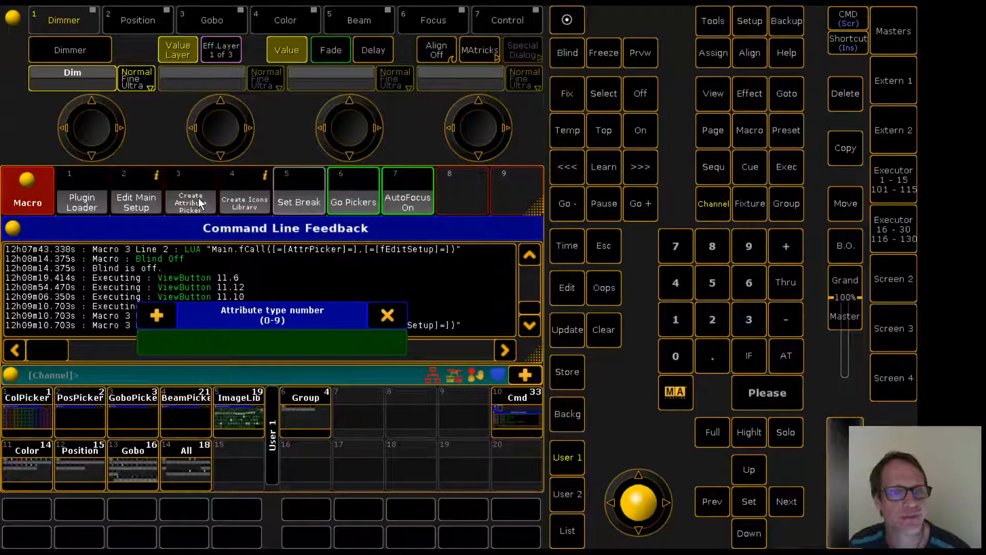
left_click(750, 318)
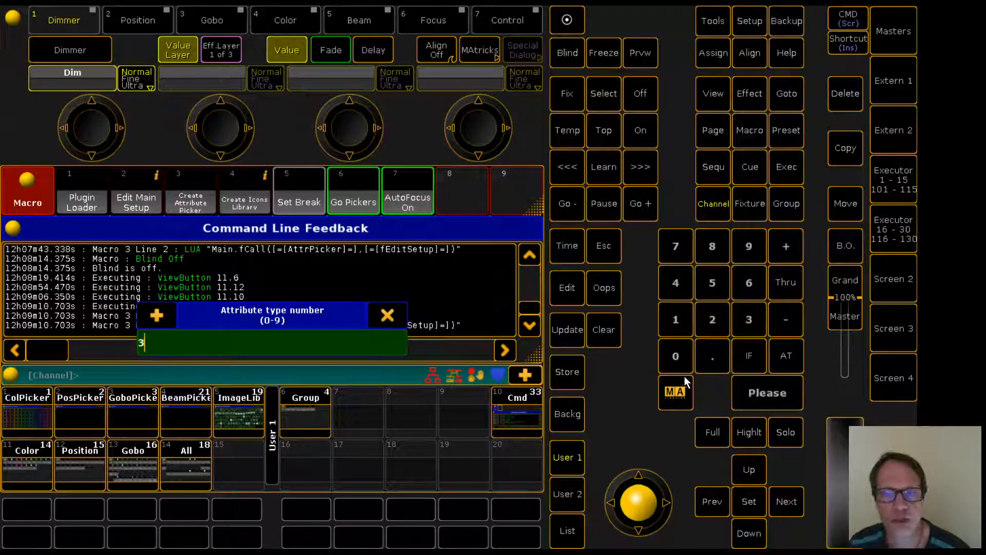
key("BackSpace")
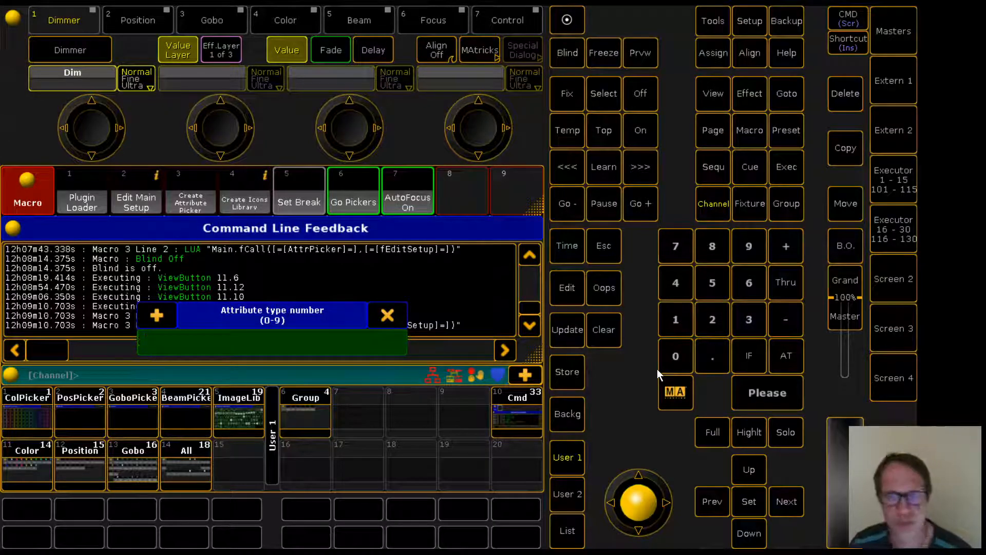
left_click(708, 326)
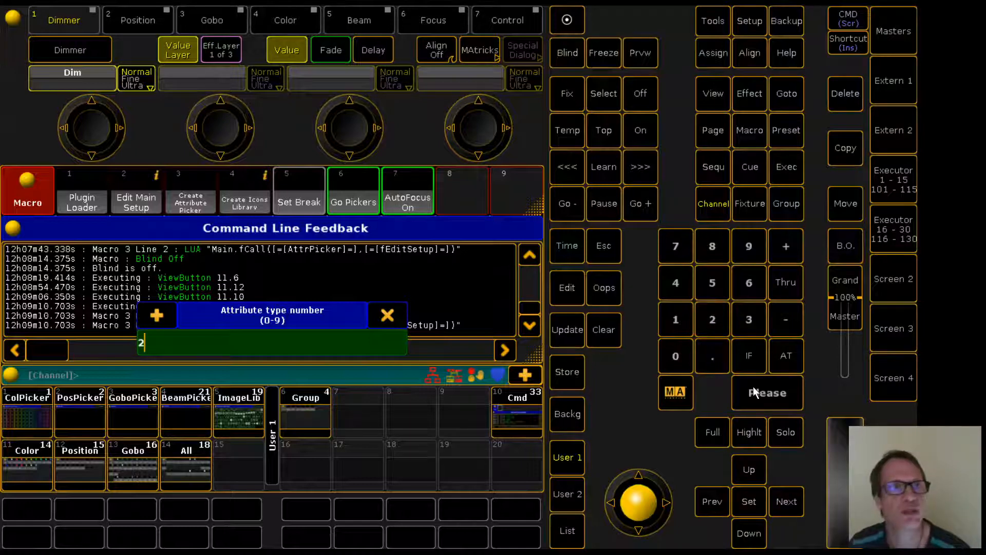
left_click(754, 387)
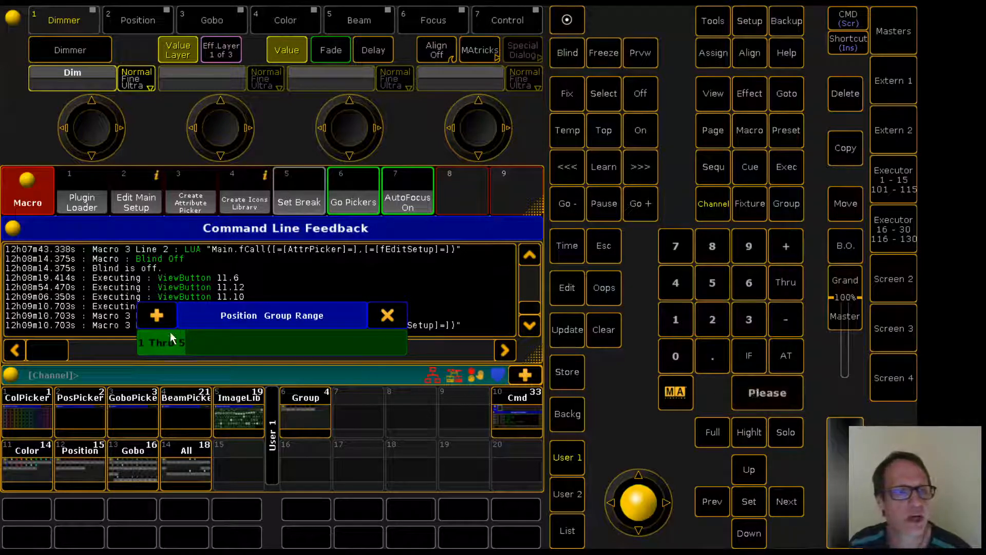
Set the position group range to 2 thru 5
left_click(713, 320)
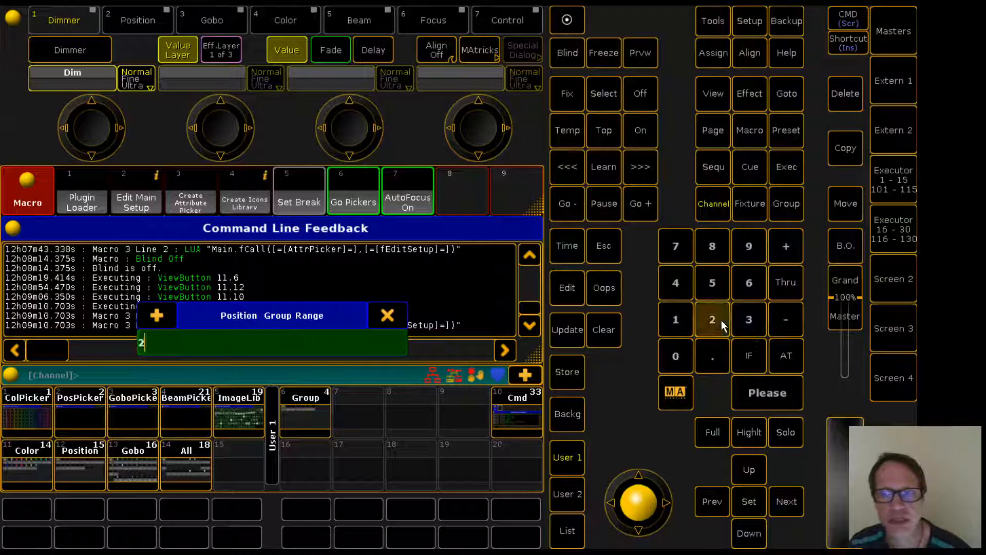
left_click(786, 289)
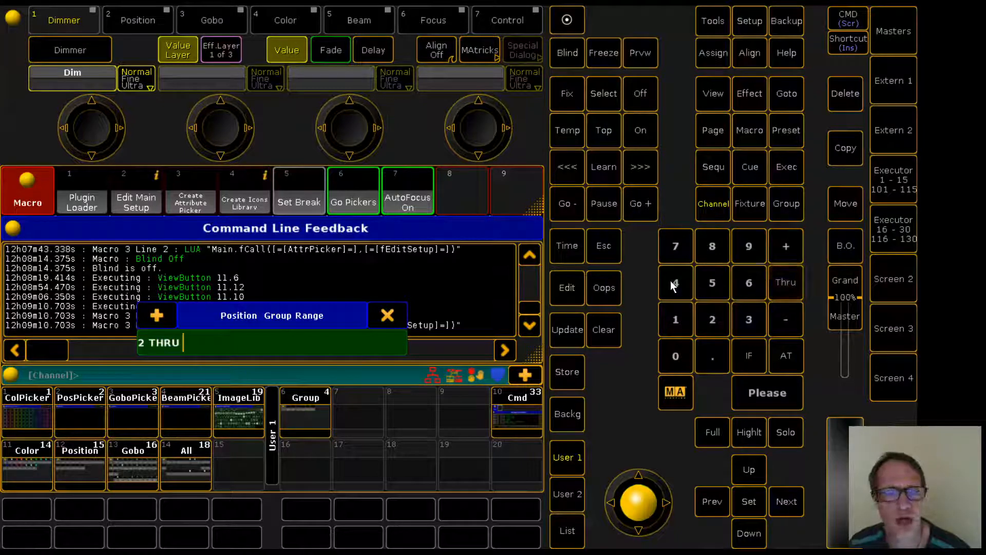
left_click(714, 284)
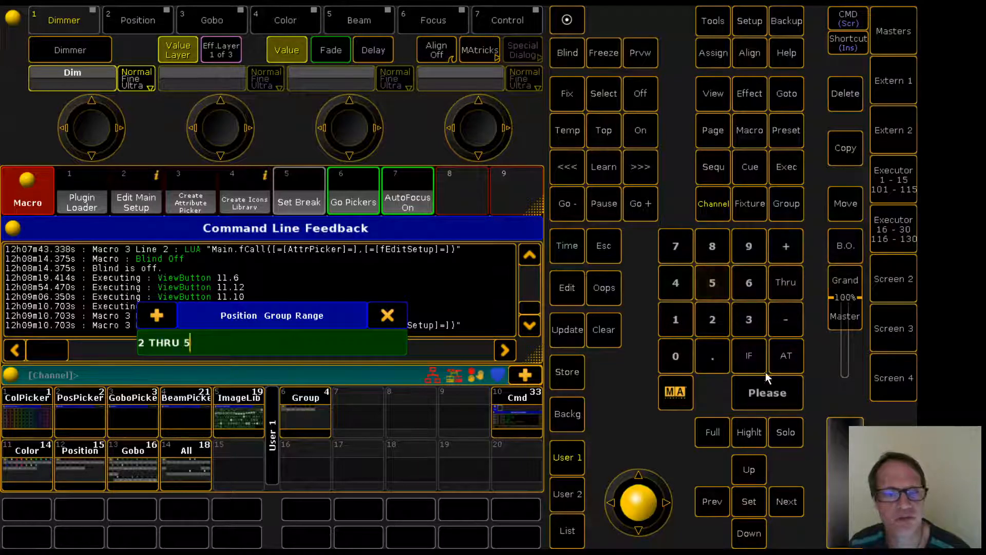
left_click(759, 394)
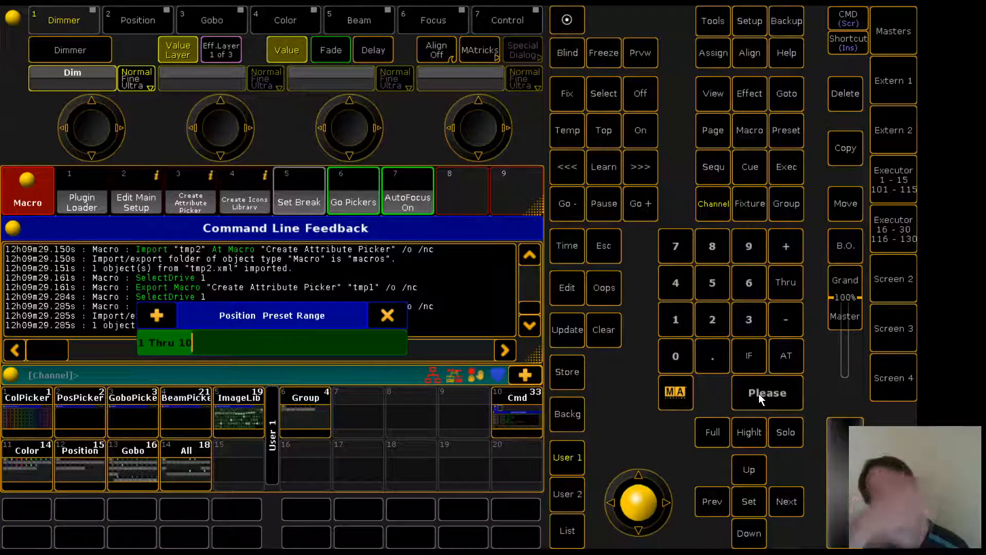
Set the position preset range to 1 thru 15
left_click(676, 319)
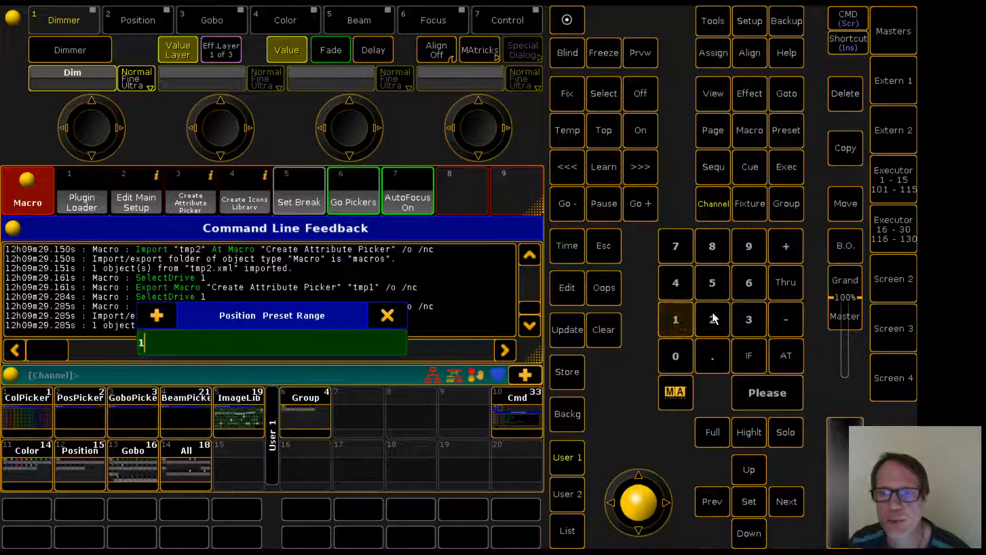
left_click(786, 281)
left_click(673, 318)
left_click(712, 283)
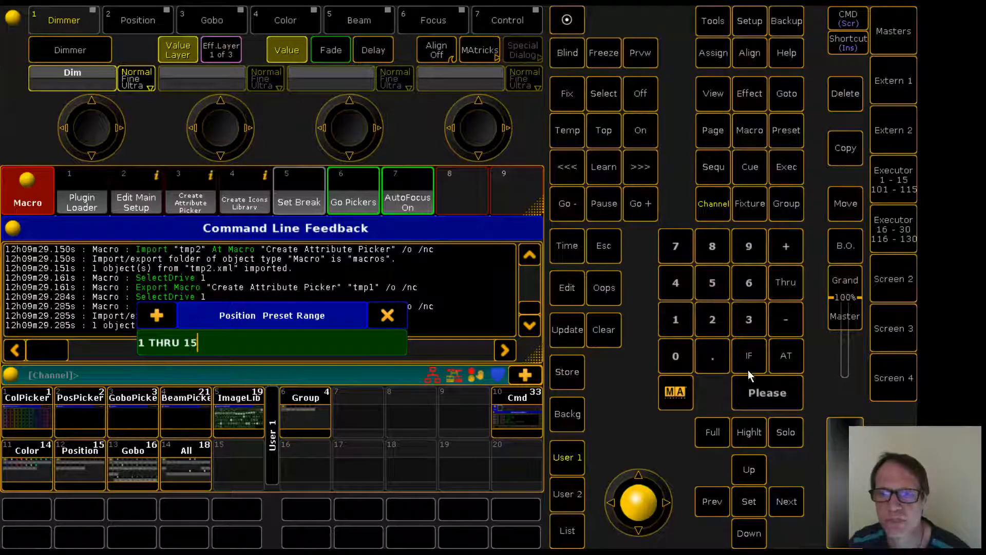
left_click(754, 393)
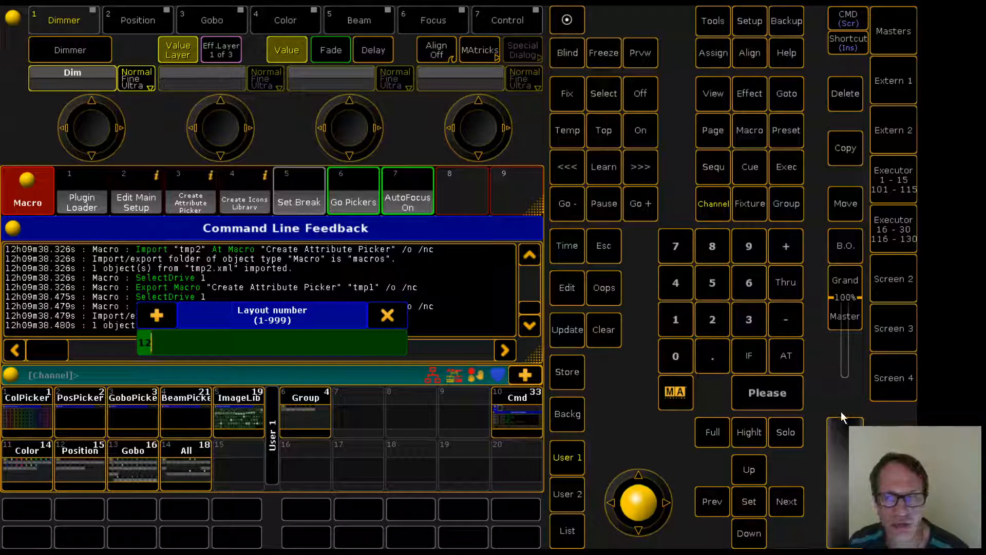
Accept the default layout number, layout width and pool offsets for the remaining prompts
left_click(768, 394)
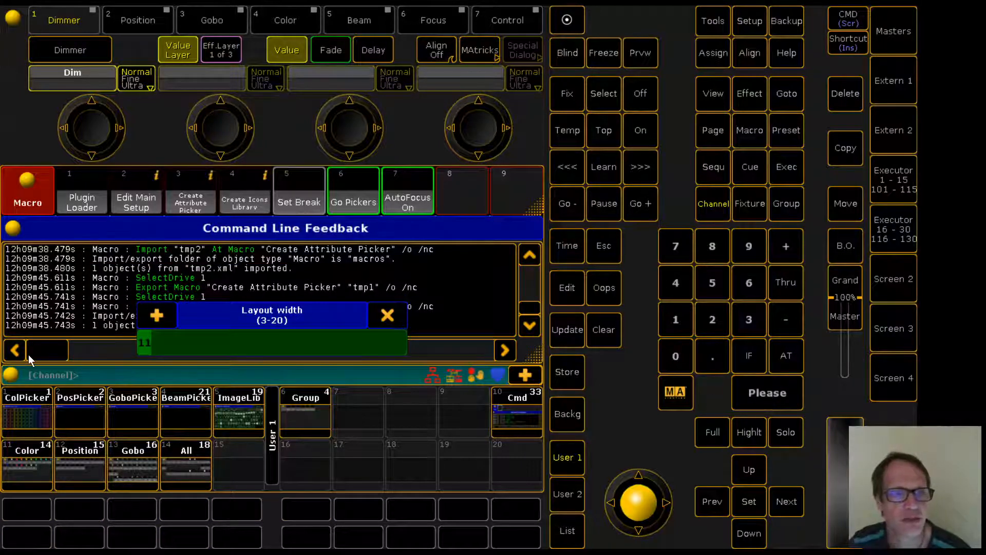
left_click(766, 391)
left_click(767, 391)
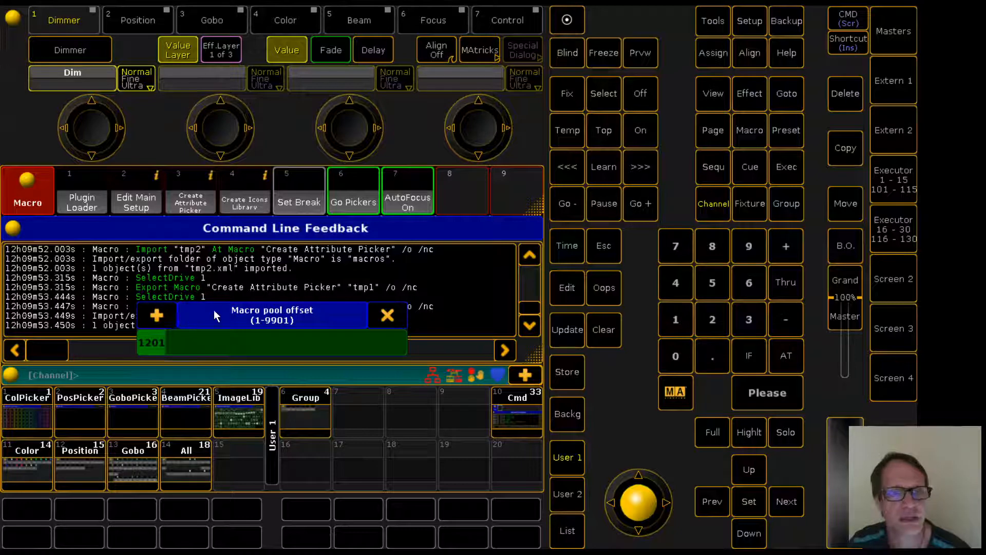
left_click(761, 394)
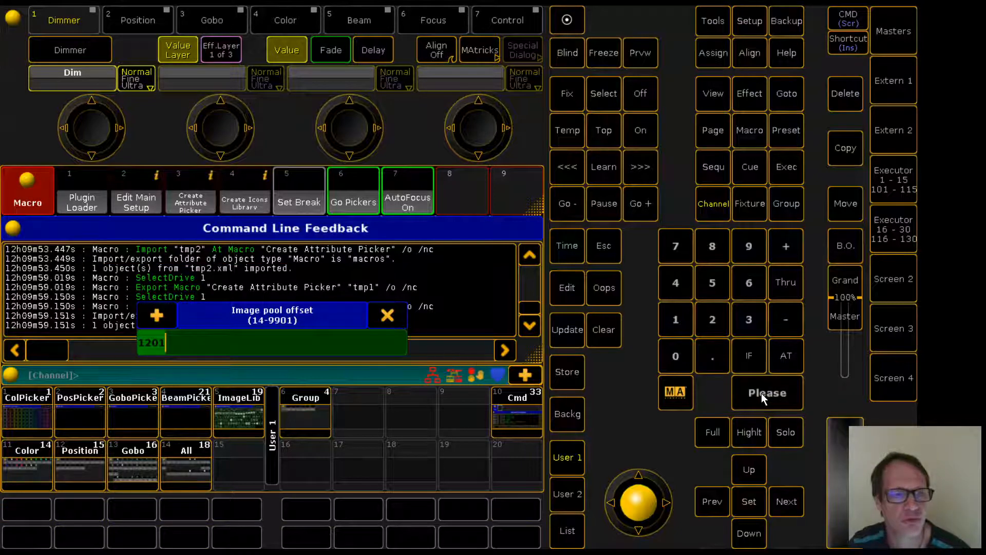
left_click(761, 393)
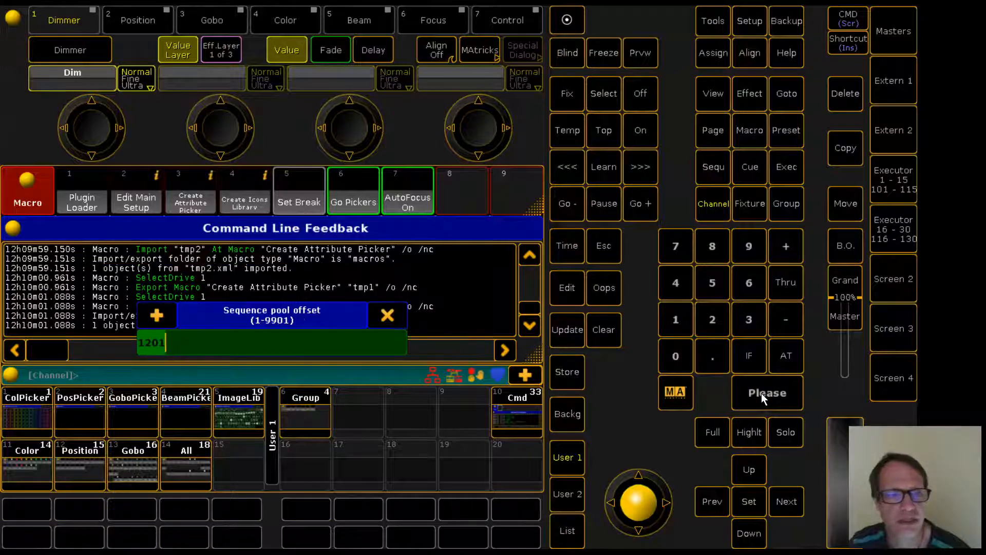
left_click(761, 393)
left_click(761, 394)
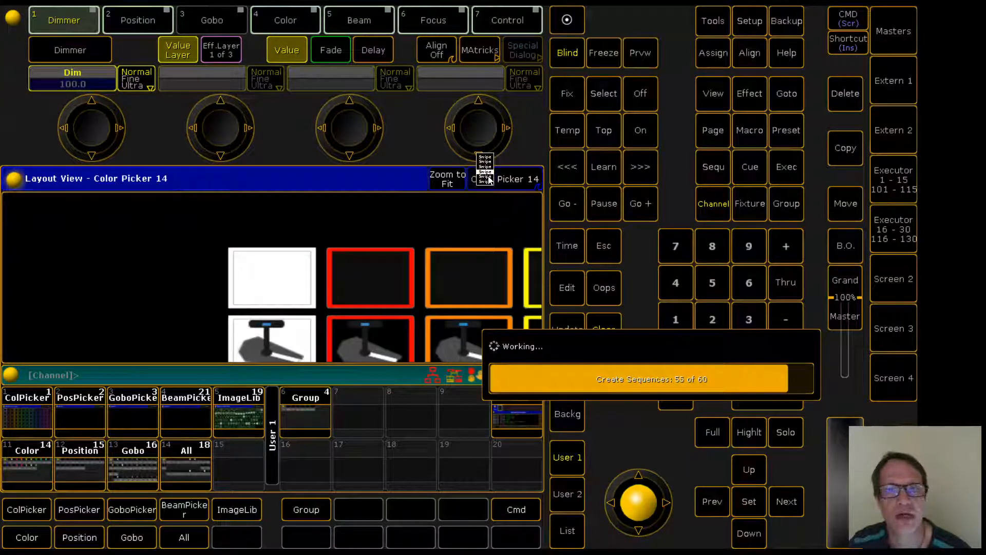
Show the Position Picker 12 layout, zoom it to fit and store that view onto the PosPicker view button
left_click(488, 176)
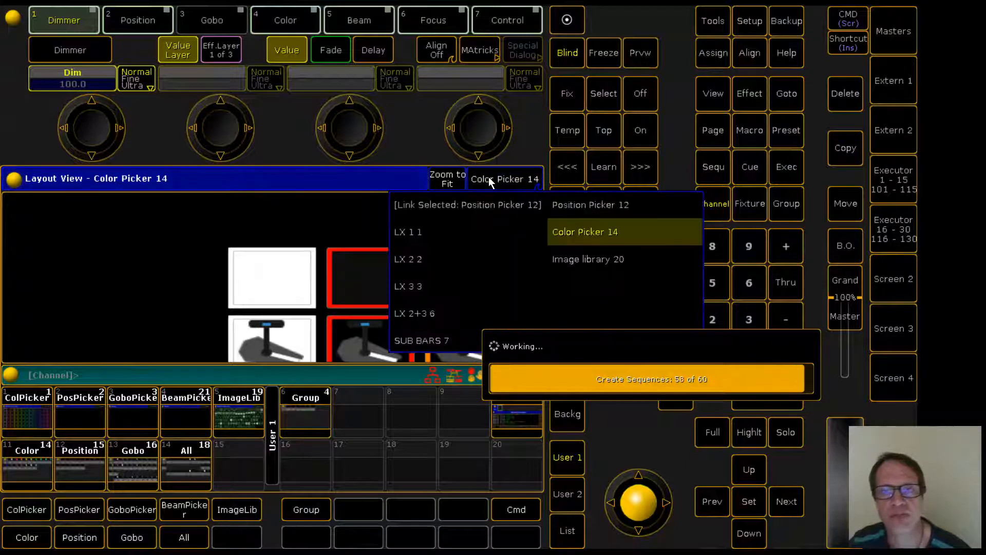
left_click(574, 204)
left_click(447, 179)
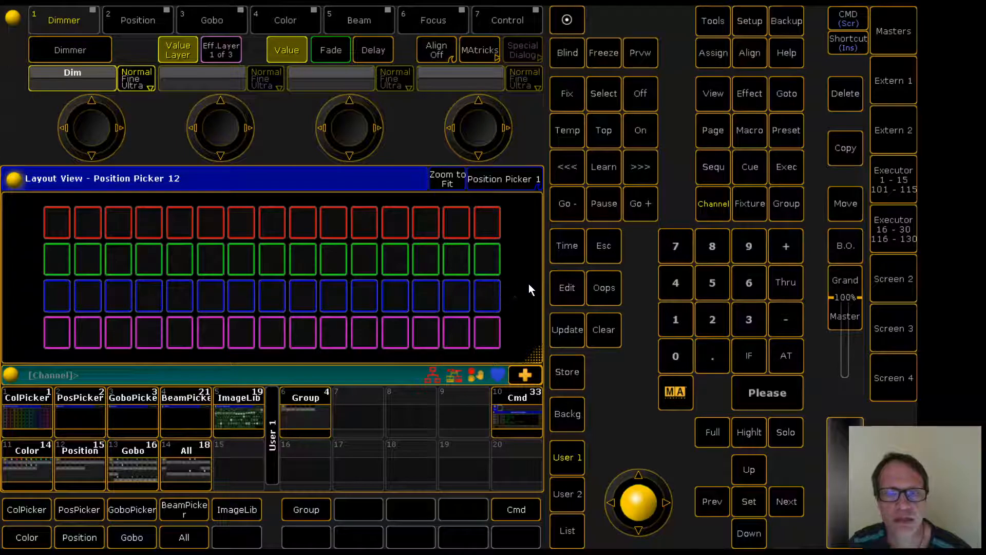
scroll(528, 284, "up", 3)
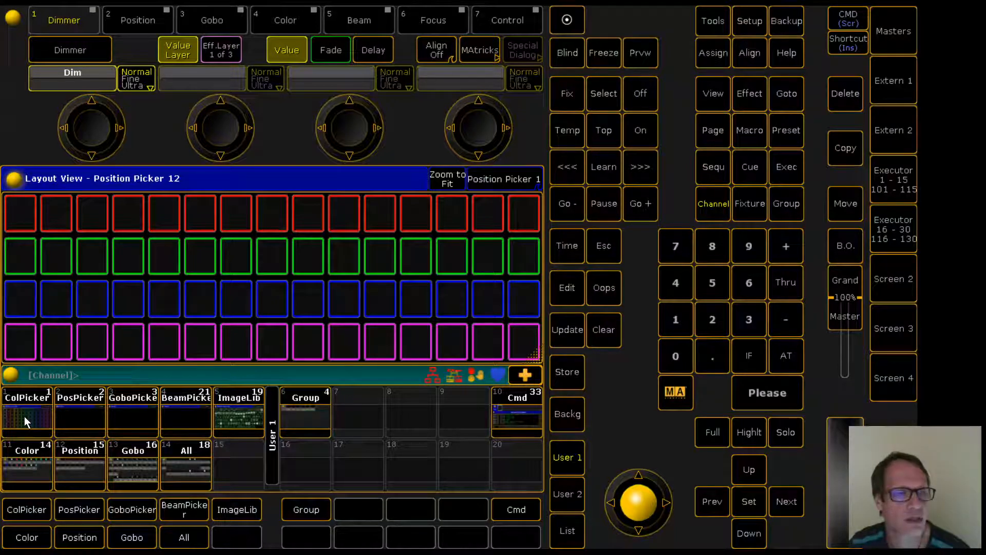
left_click(570, 375)
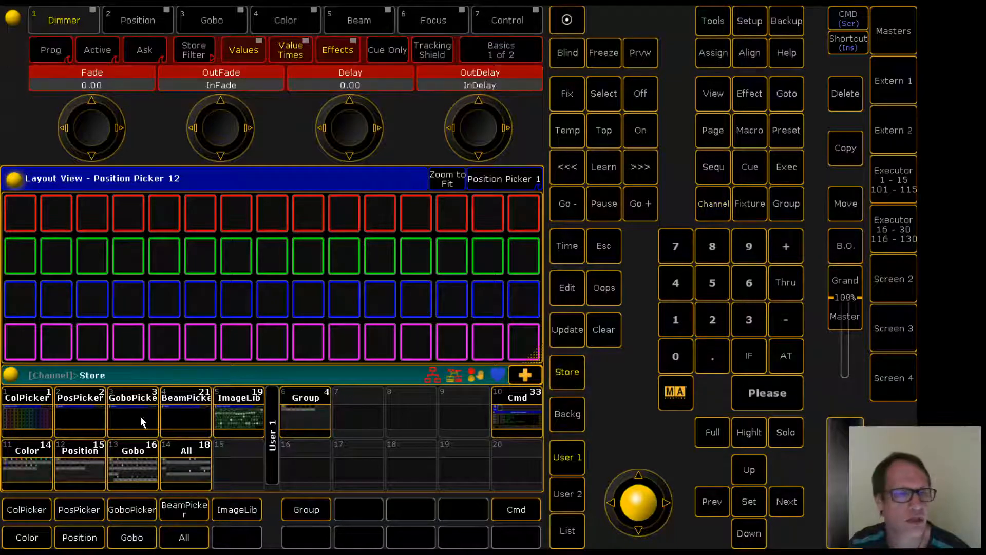
left_click(77, 411)
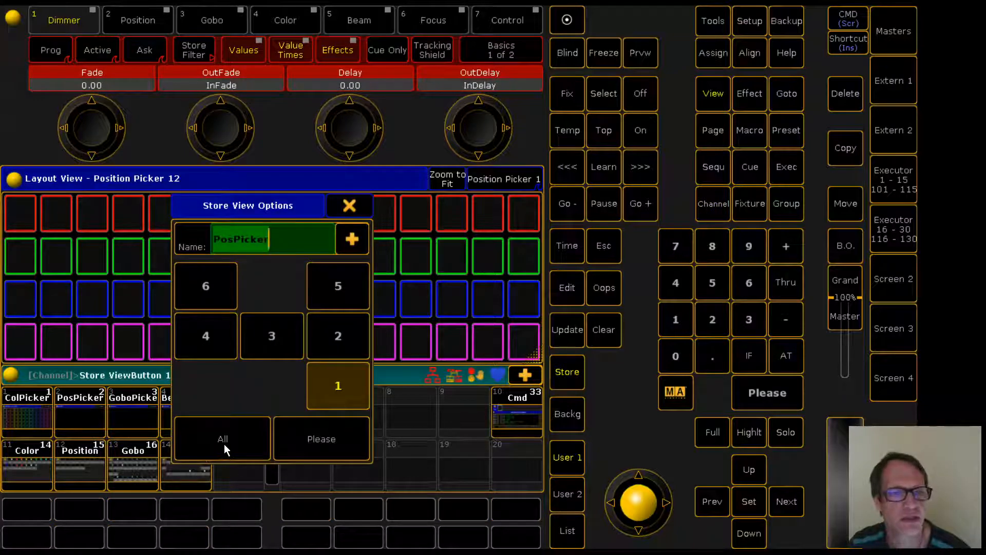
left_click(321, 445)
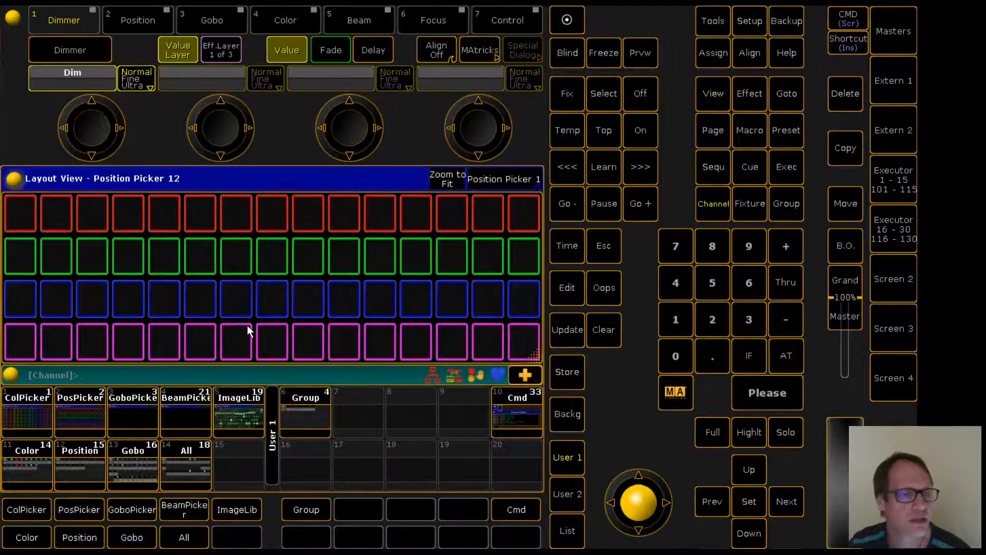
Switch between the color picker and position picker views, then open the group pool view
left_click(26, 418)
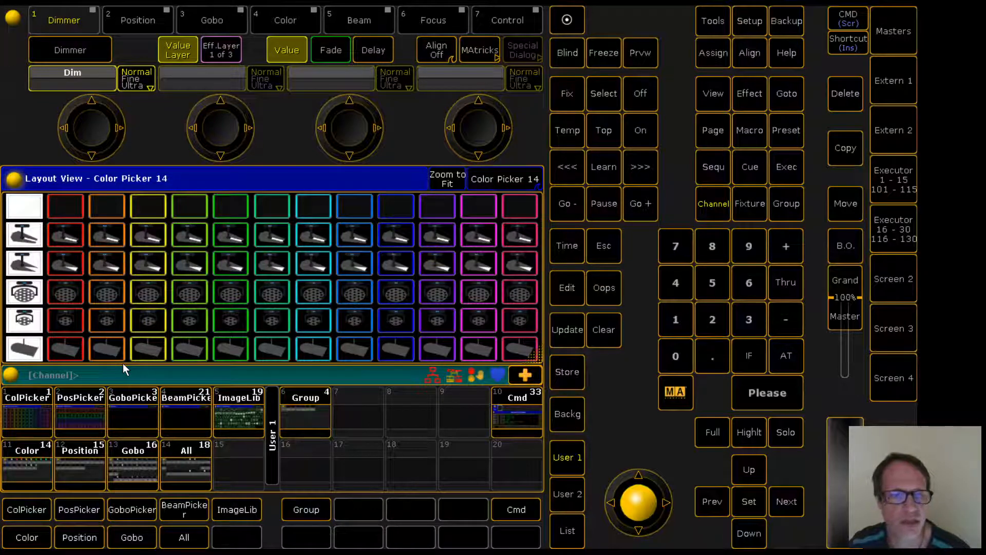
left_click(81, 413)
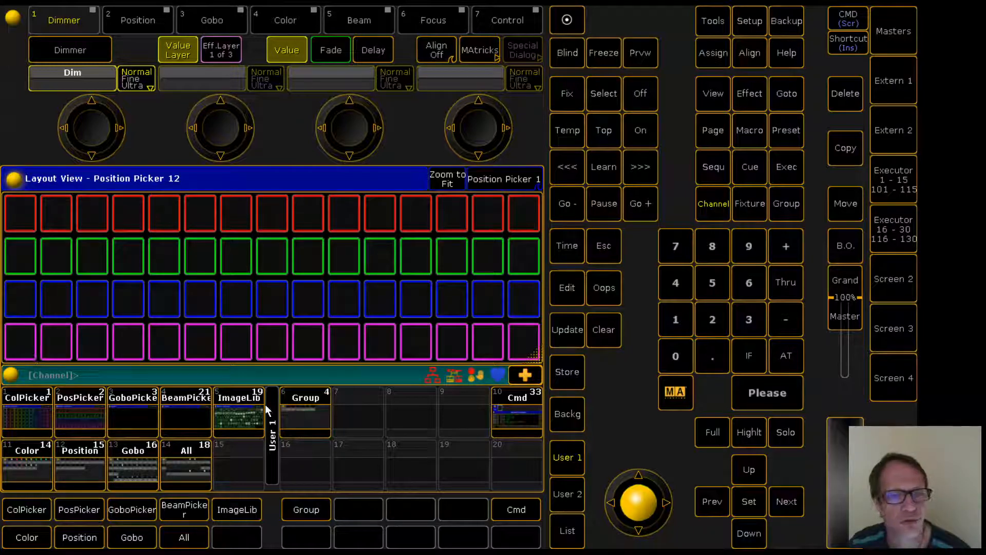
left_click(302, 409)
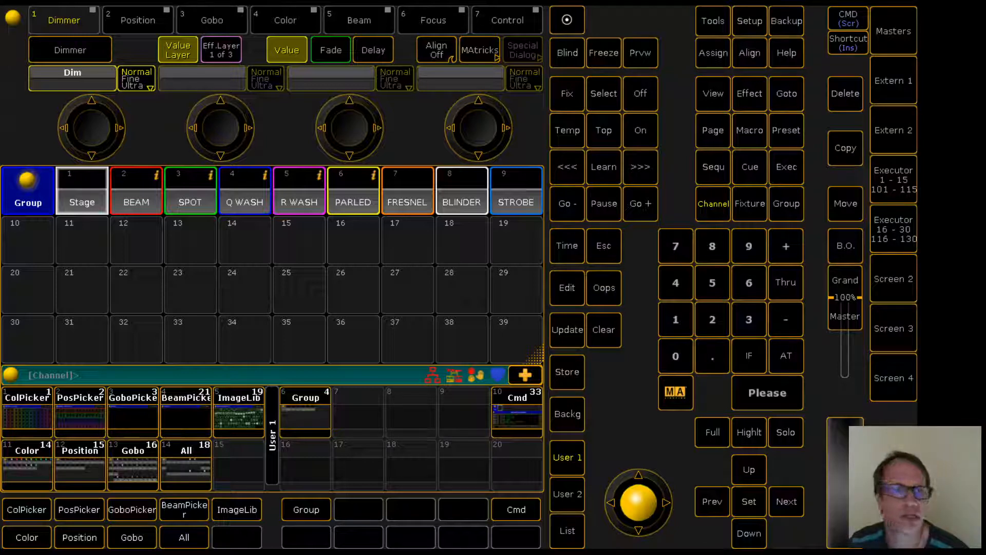
double_click(712, 53)
left_click(712, 53)
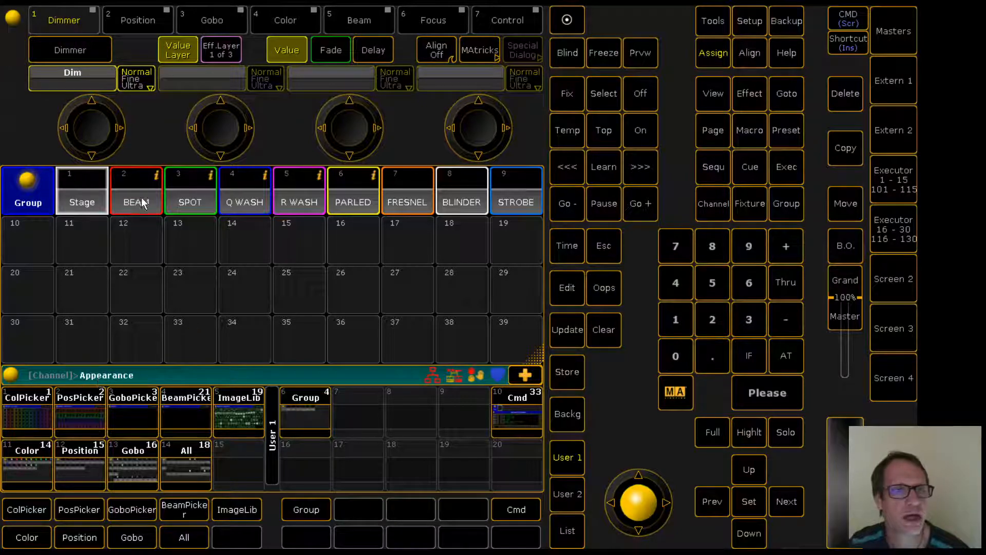
left_click(194, 201)
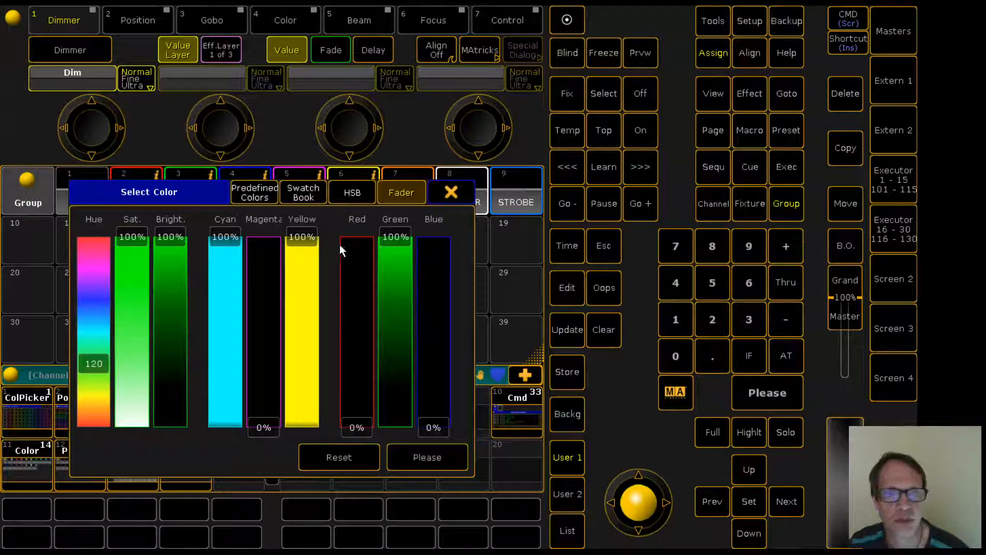
left_click(450, 193)
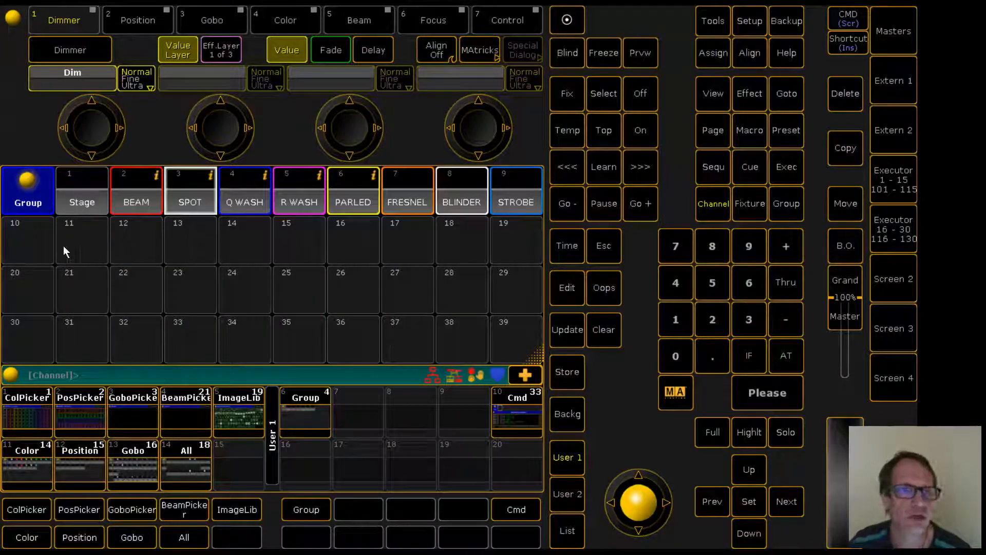
left_click(16, 237)
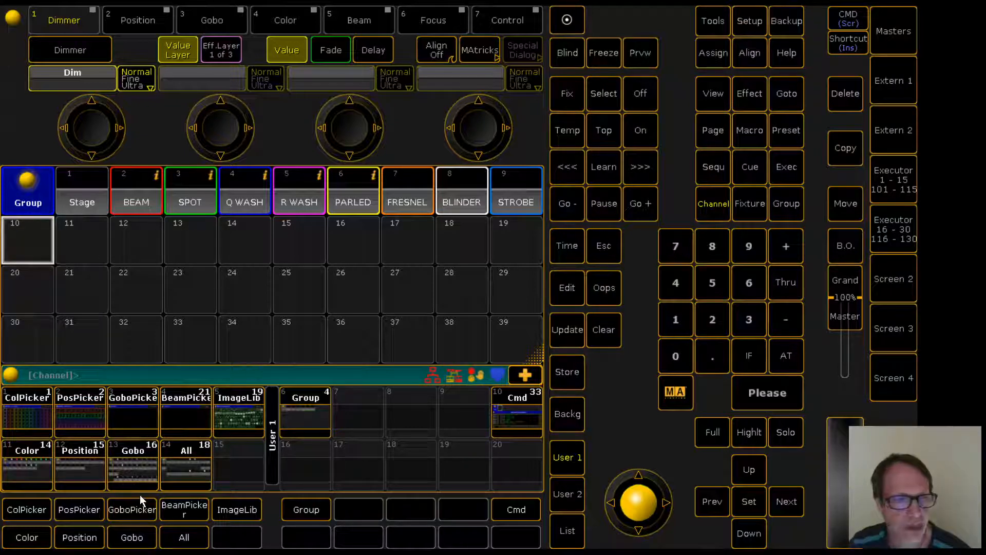
Browse the position picker, gobo preset, position preset and image library views
left_click(77, 417)
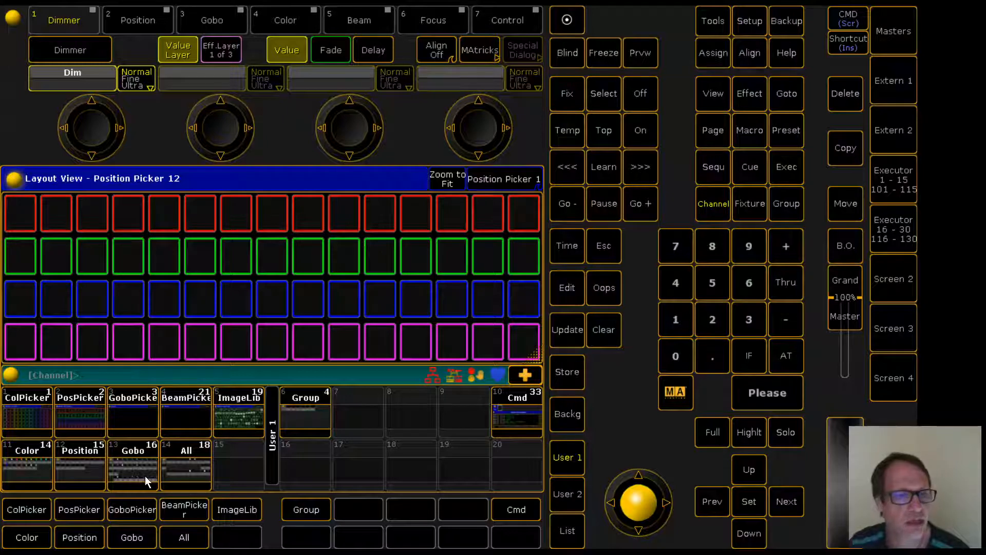
left_click(129, 467)
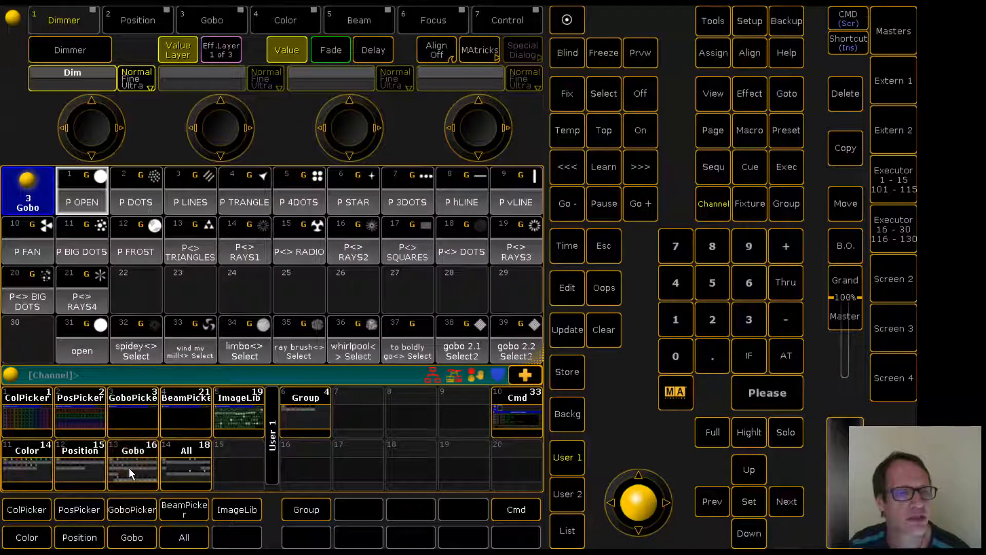
left_click(75, 470)
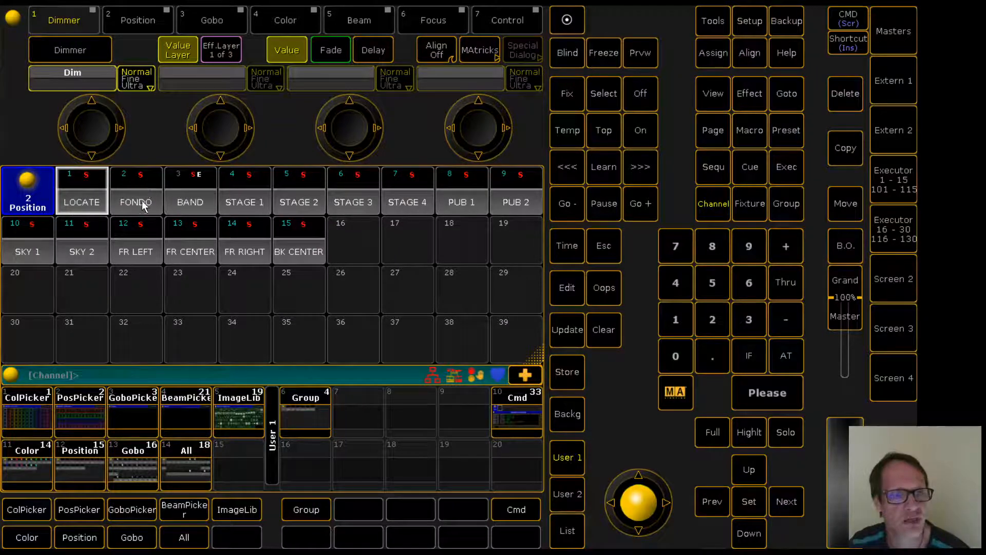
left_click(237, 411)
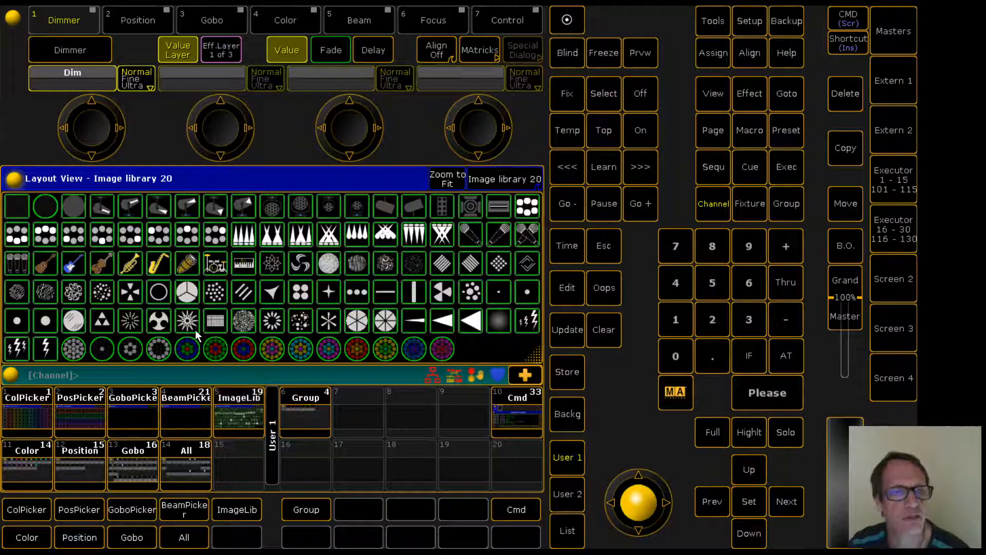
left_click(241, 238)
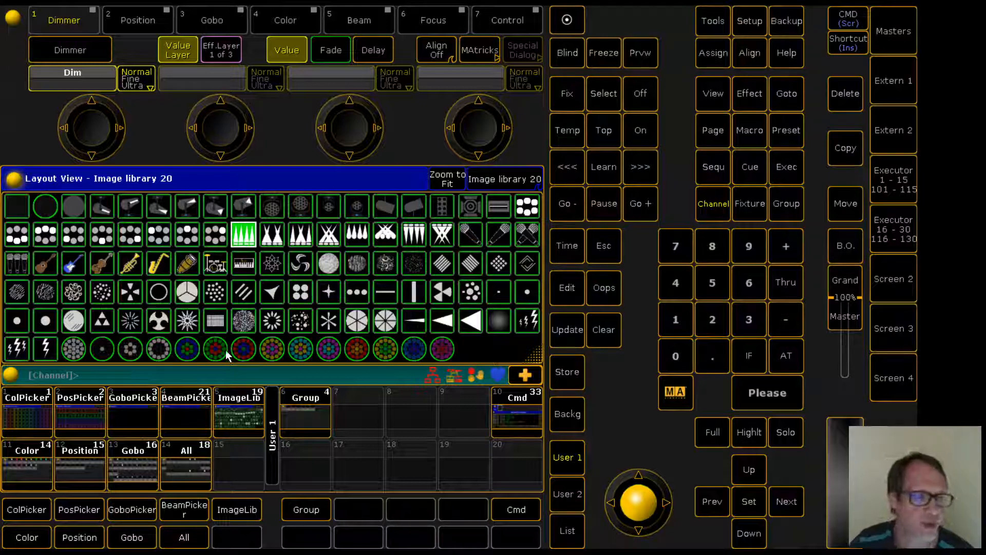
left_click(78, 407)
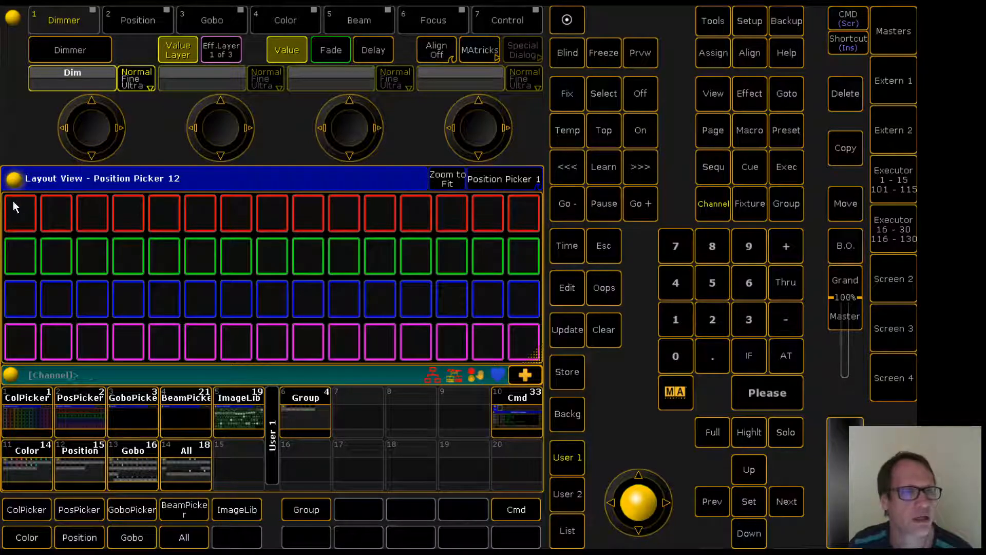